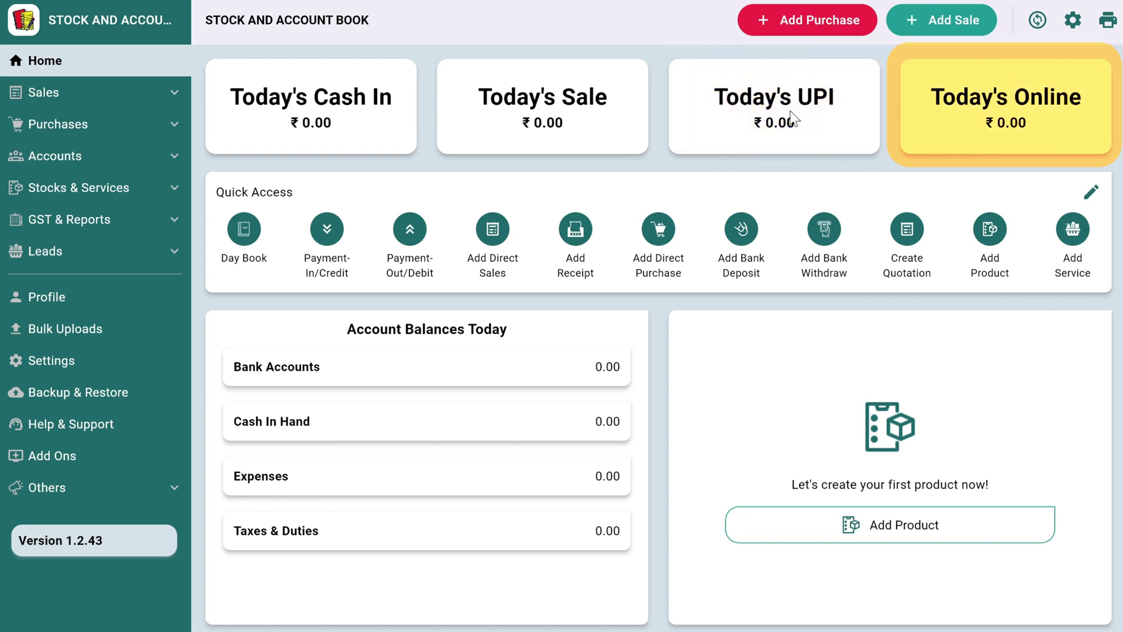
Add the Send Payment Qr shortcut to the Quick Access shortcuts
left_click(1091, 194)
scroll(623, 248, "down", 1)
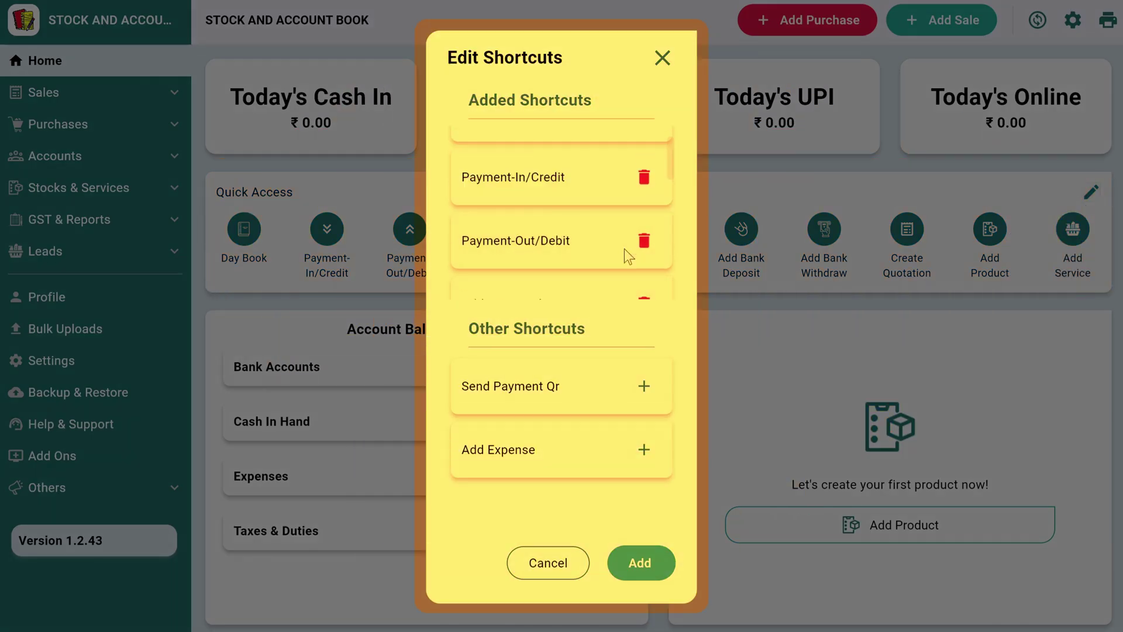
left_click(644, 386)
left_click(646, 562)
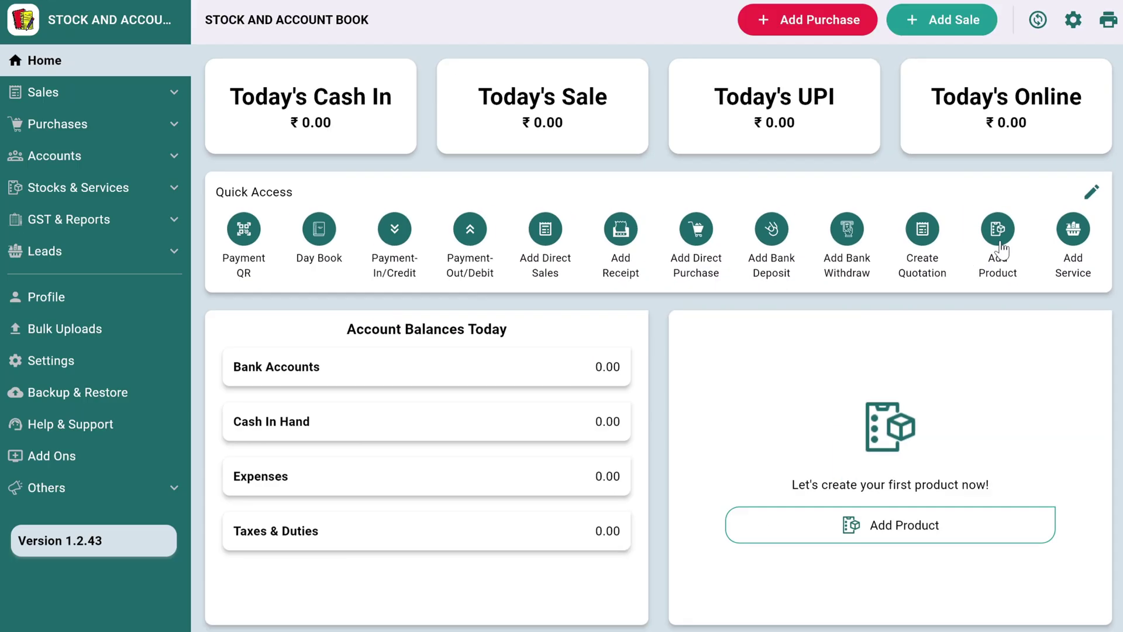
left_click(859, 280)
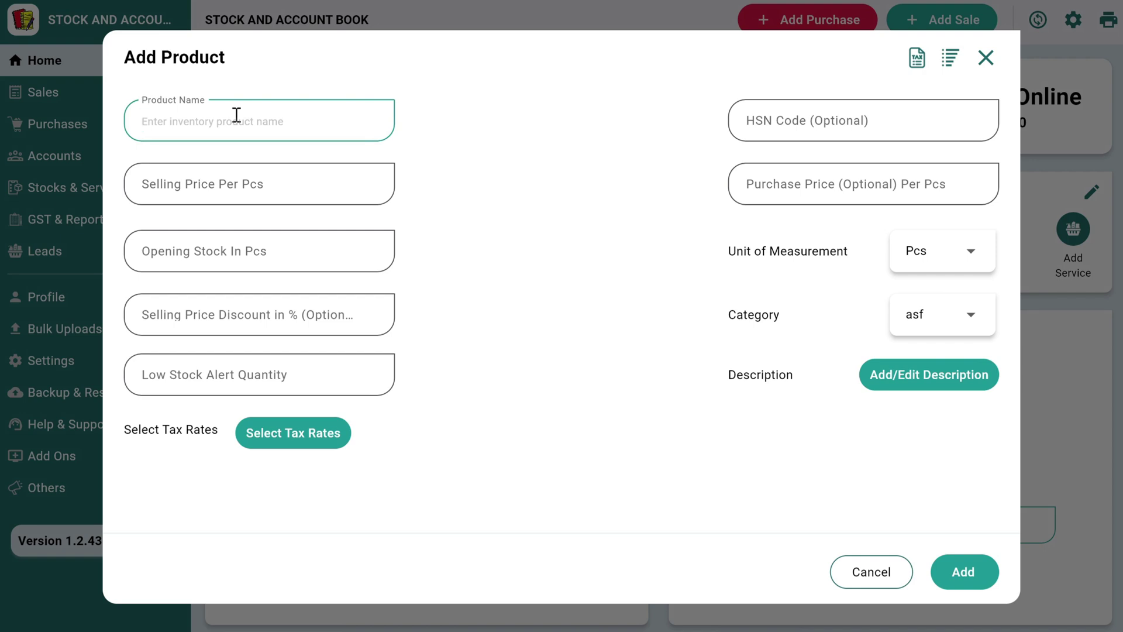
type("FMCG P")
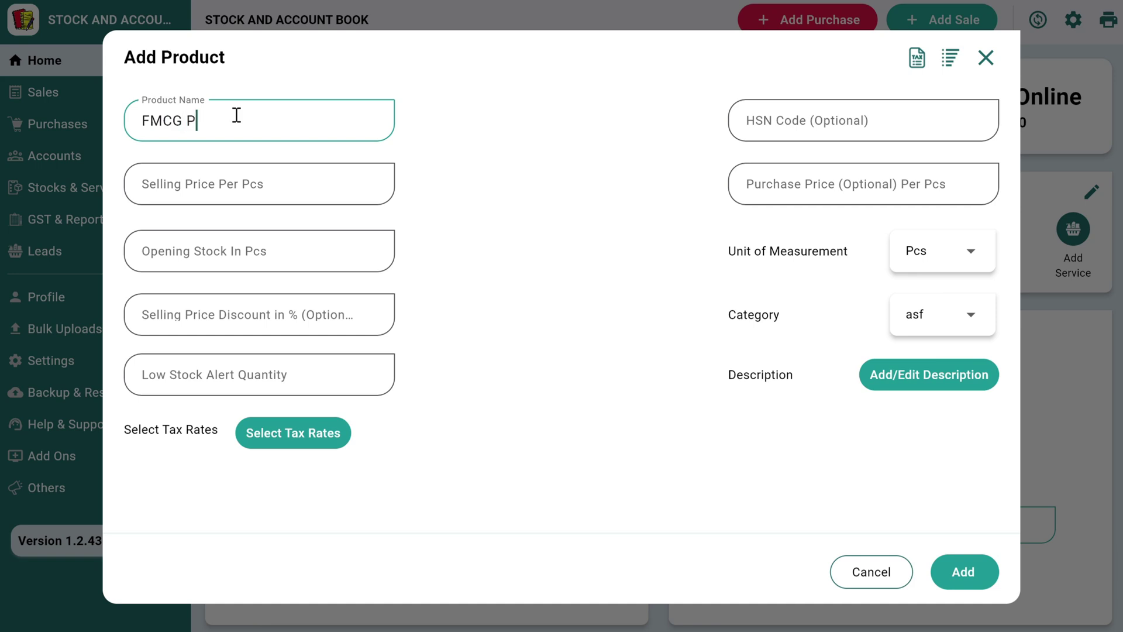
type("roduct 1")
left_click(273, 191)
type("100")
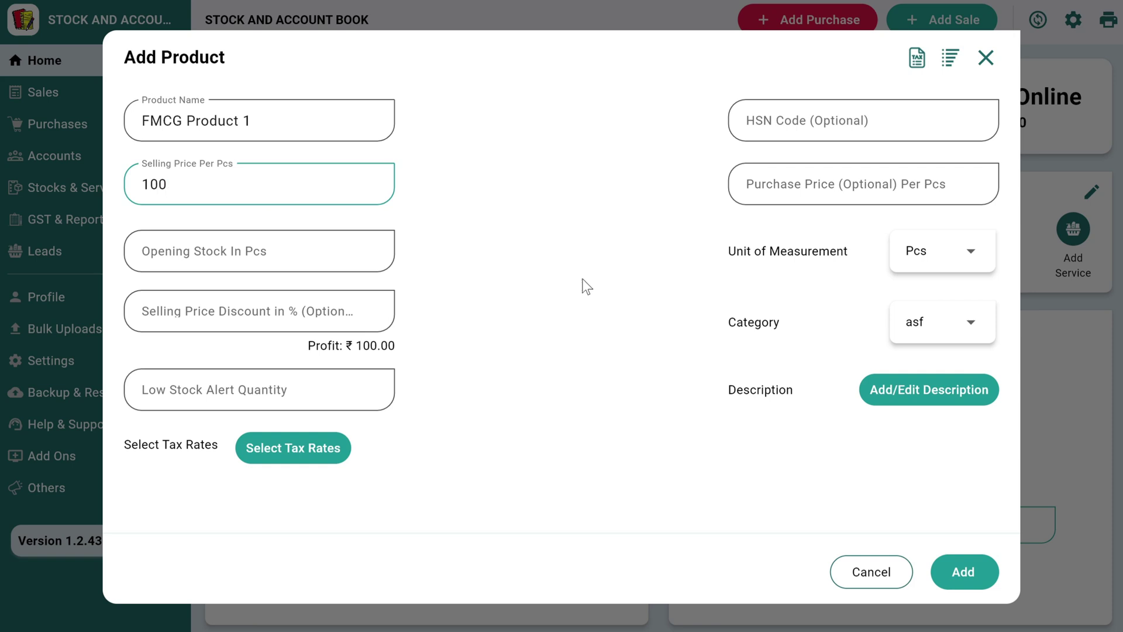
left_click(982, 66)
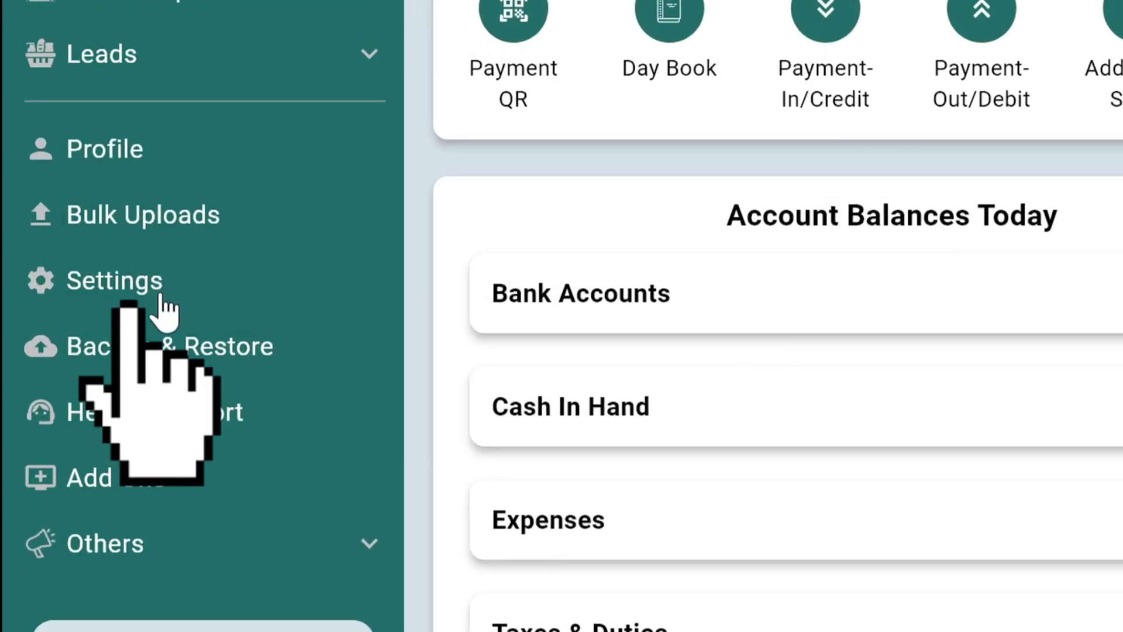
In the product settings, enable Wholesale & Retail Prices, disable LengthxWidth (Area) based sales & purchase, and save
left_click(102, 331)
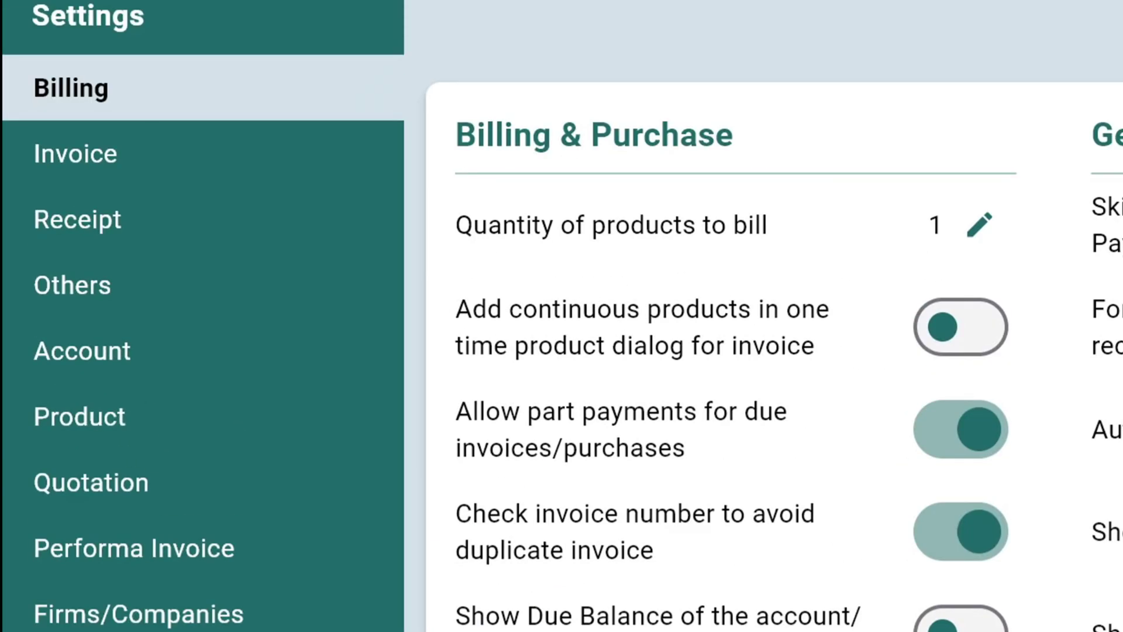
left_click(127, 417)
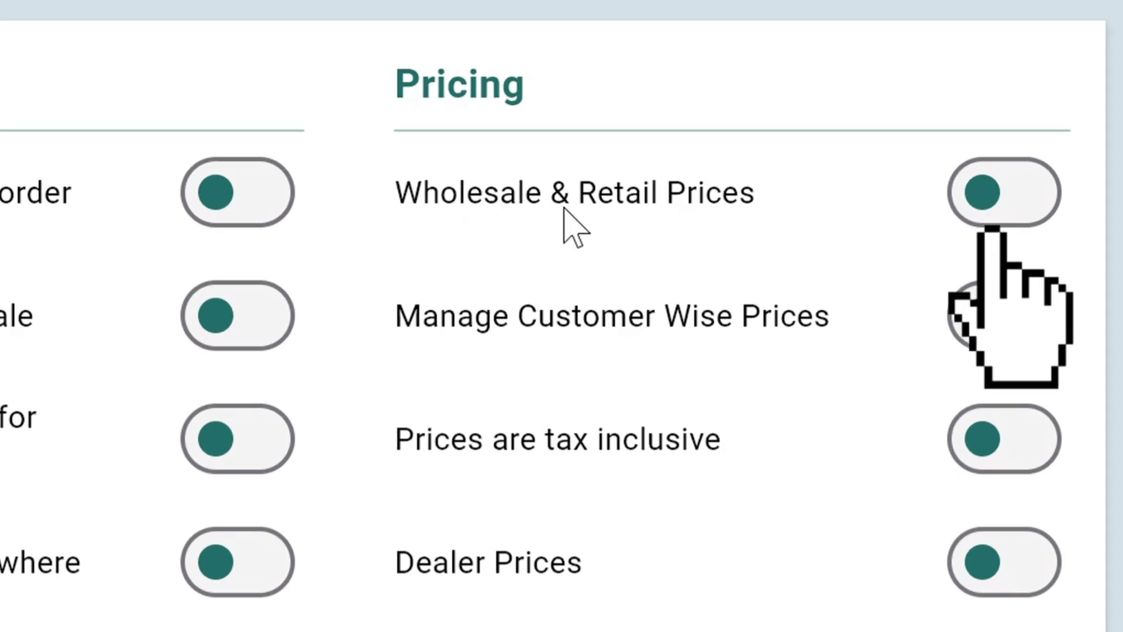
left_click(1005, 208)
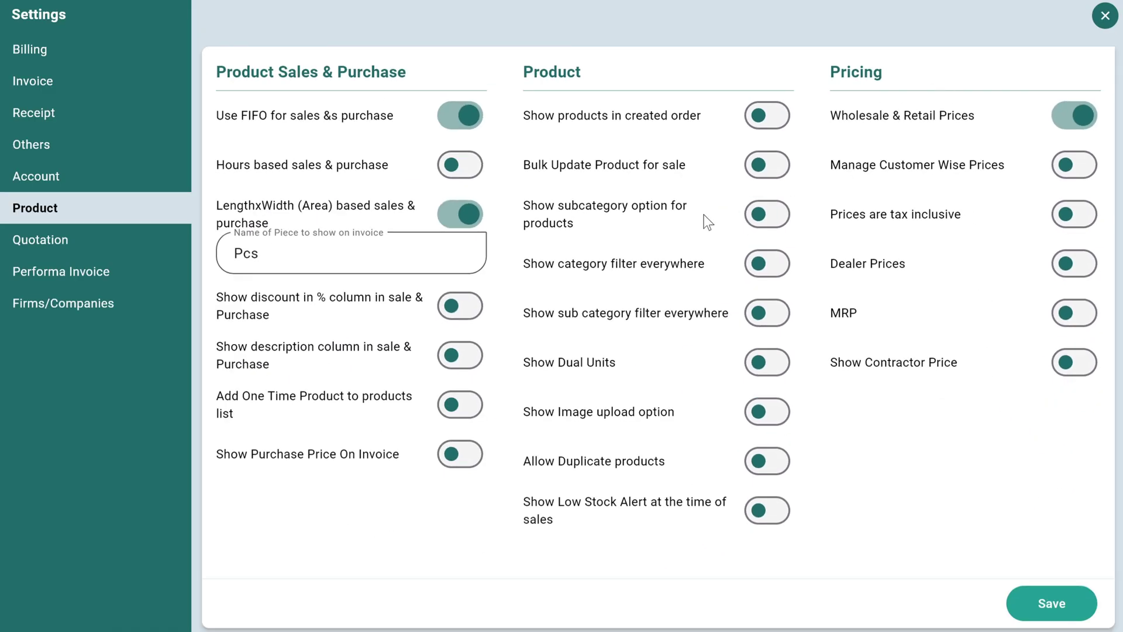
left_click(468, 217)
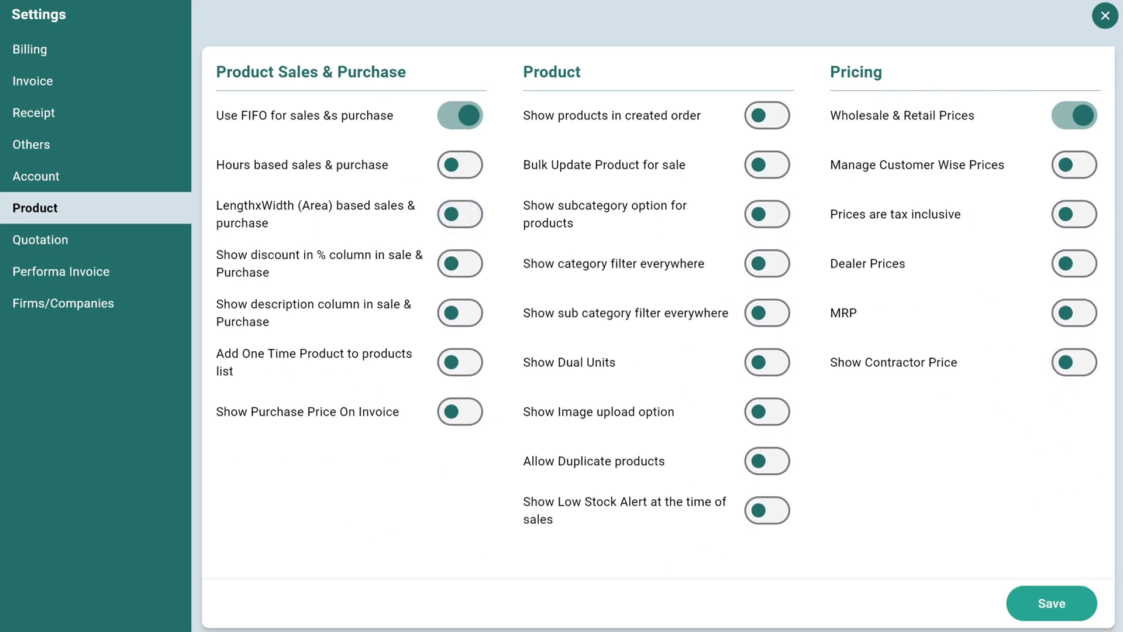
left_click(1045, 592)
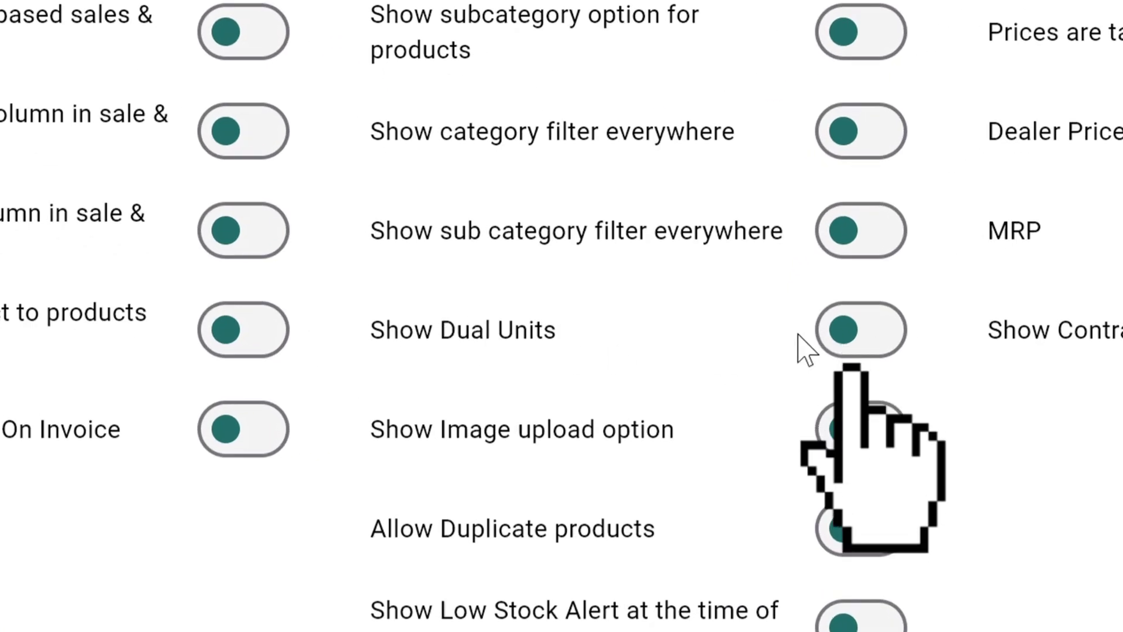
Enable Show Dual Units and Show Second unit pricing column in invoicing, save, and close the settings
left_click(846, 331)
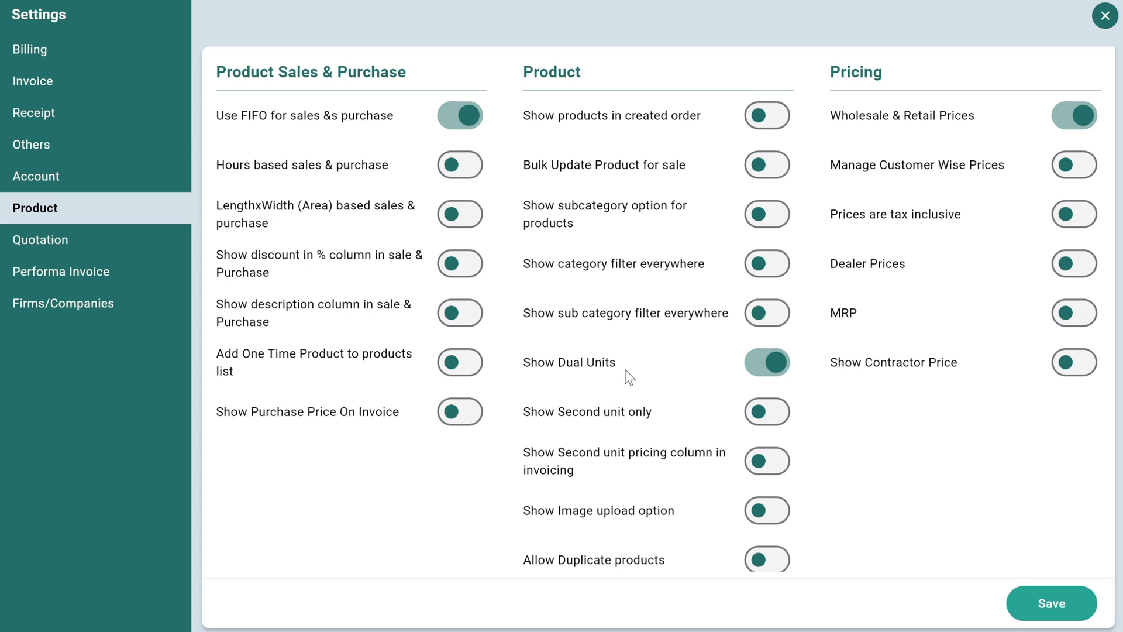
scroll(629, 377, "down", 1)
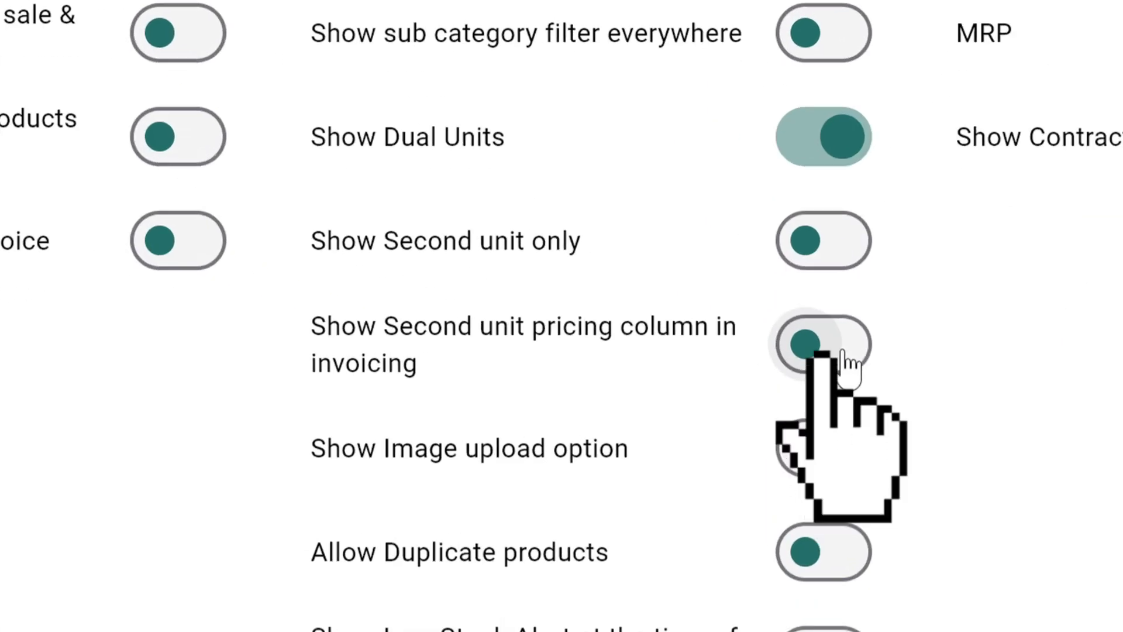
left_click(842, 352)
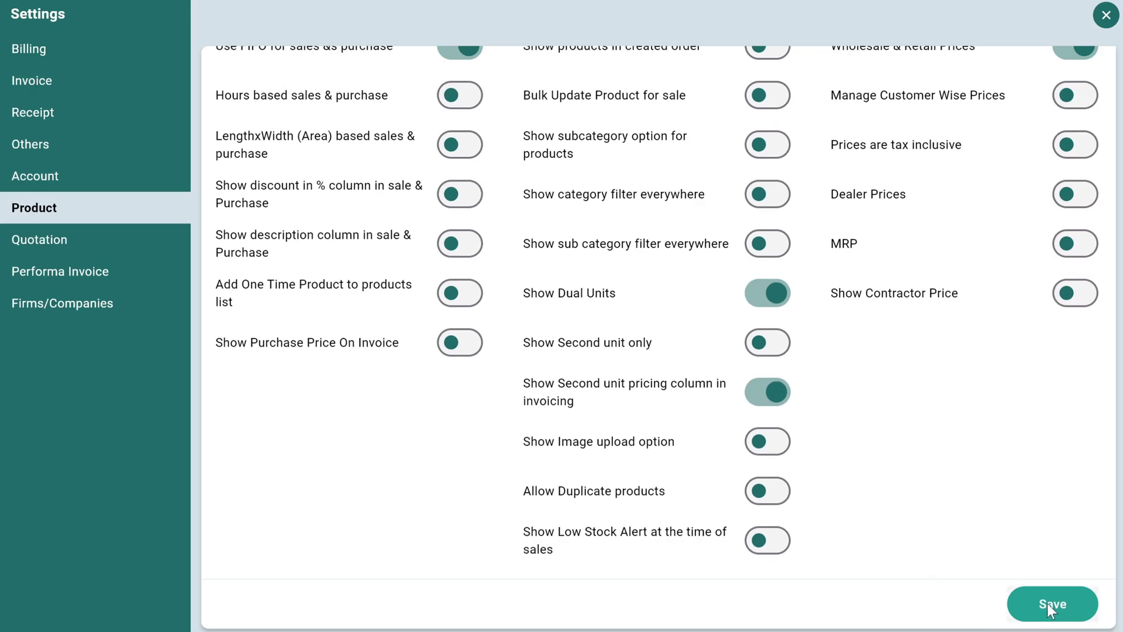
left_click(1048, 603)
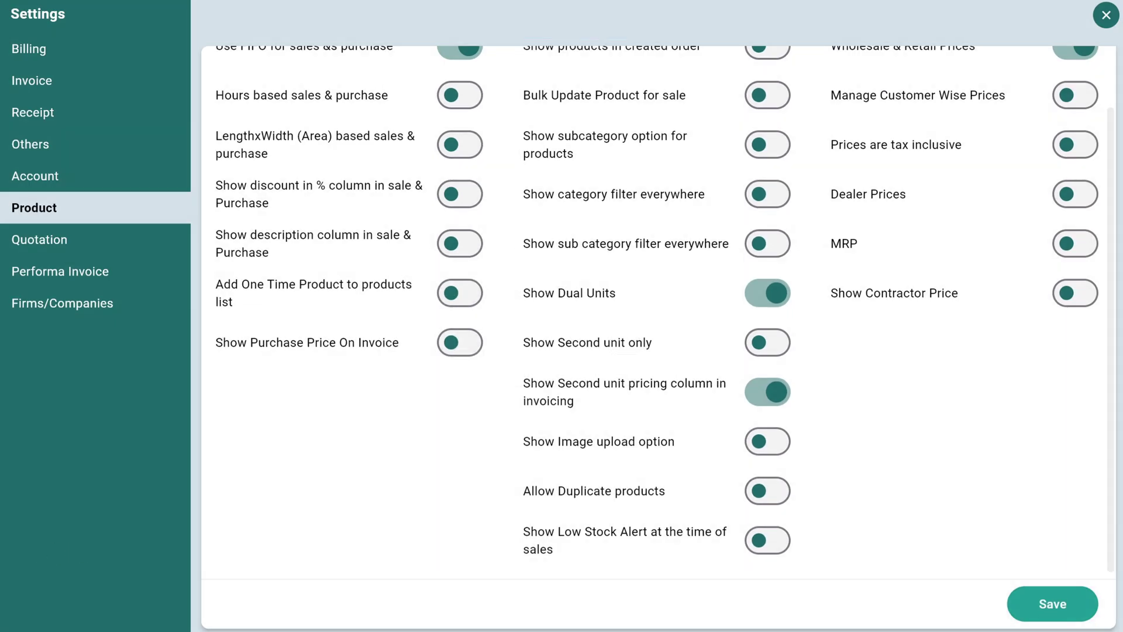
left_click(1054, 606)
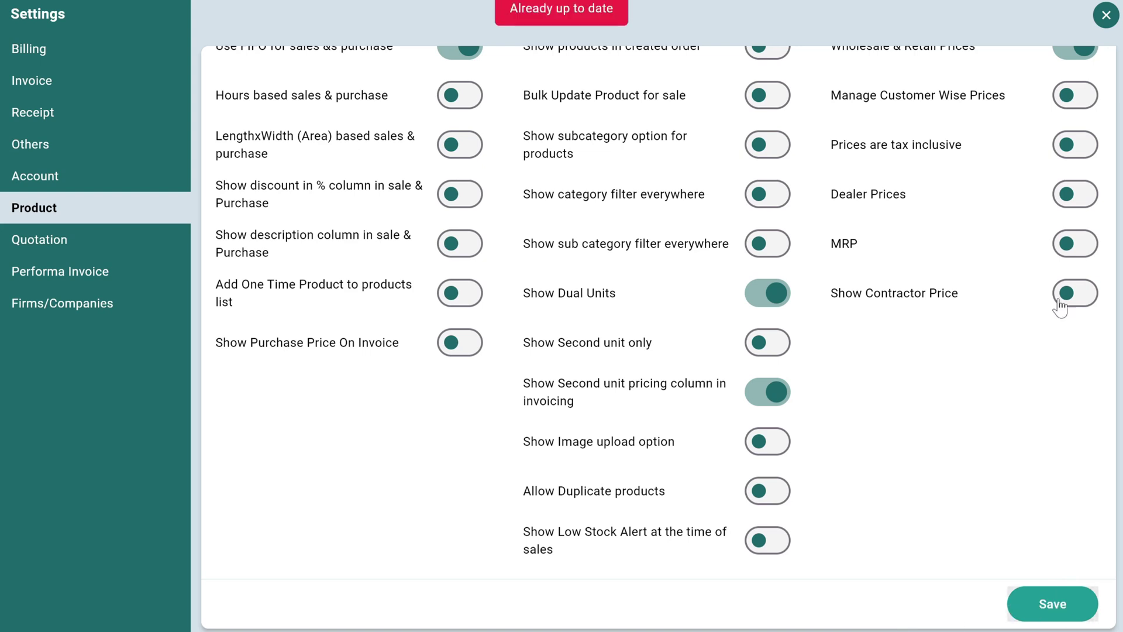
left_click(1106, 18)
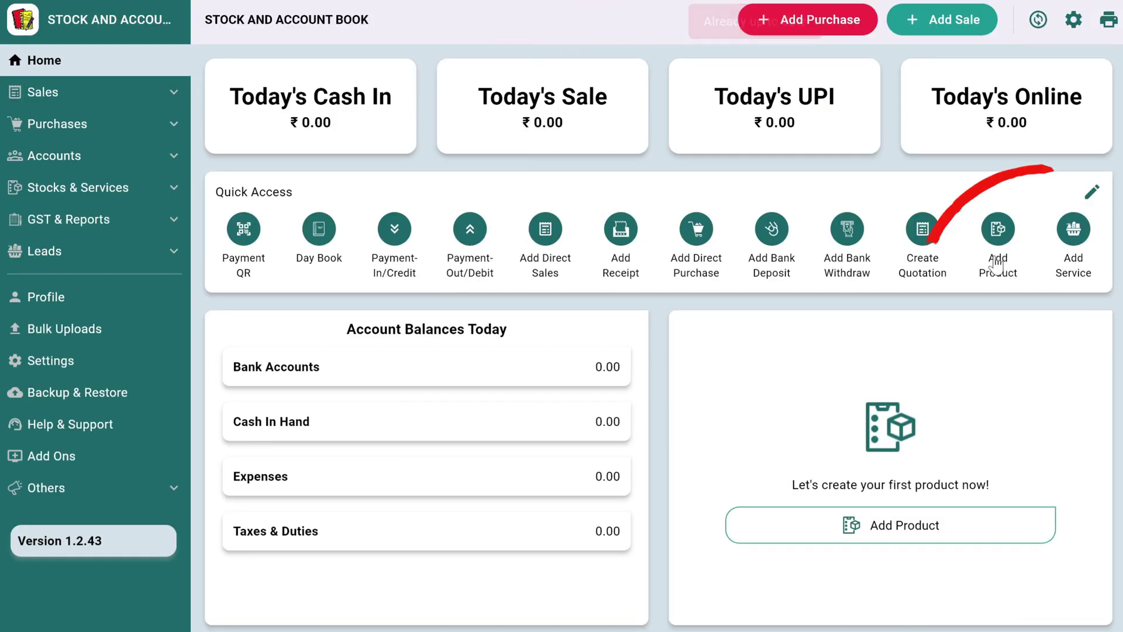
Start a new product named FMCG 1 with a selling price of 110 and a purchase price of 75
left_click(999, 233)
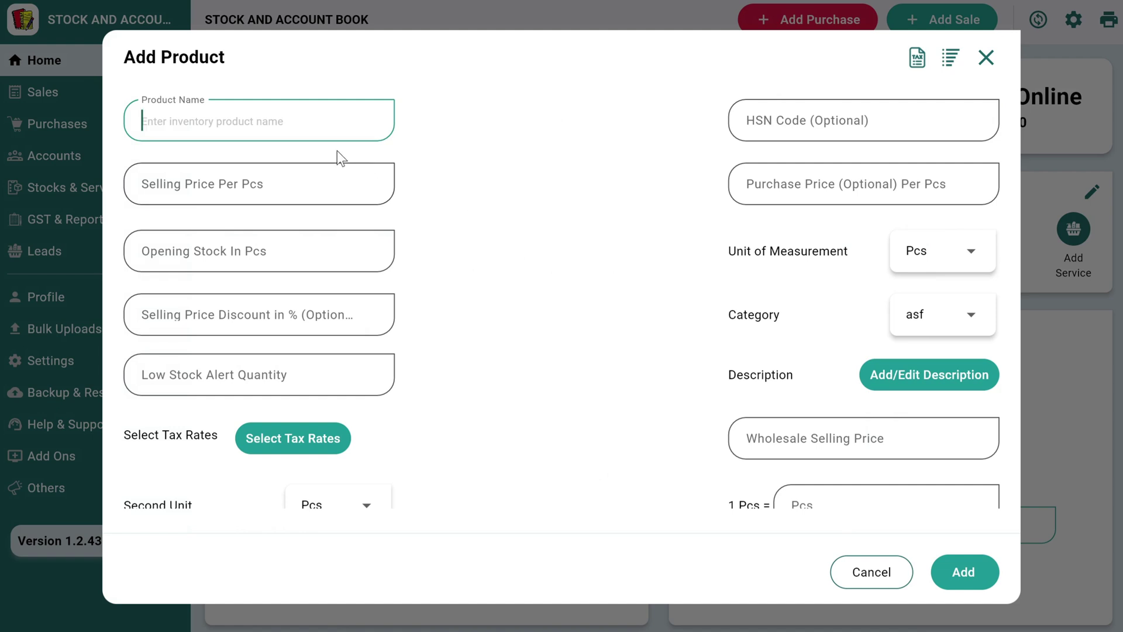
type("FMC")
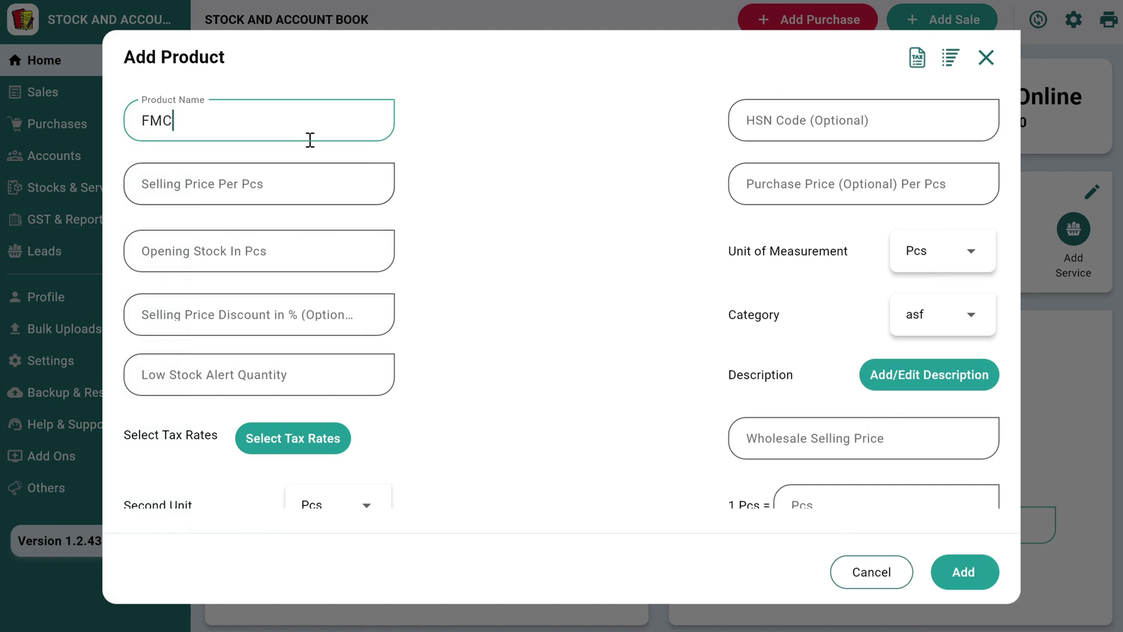
type("G 1")
left_click(263, 192)
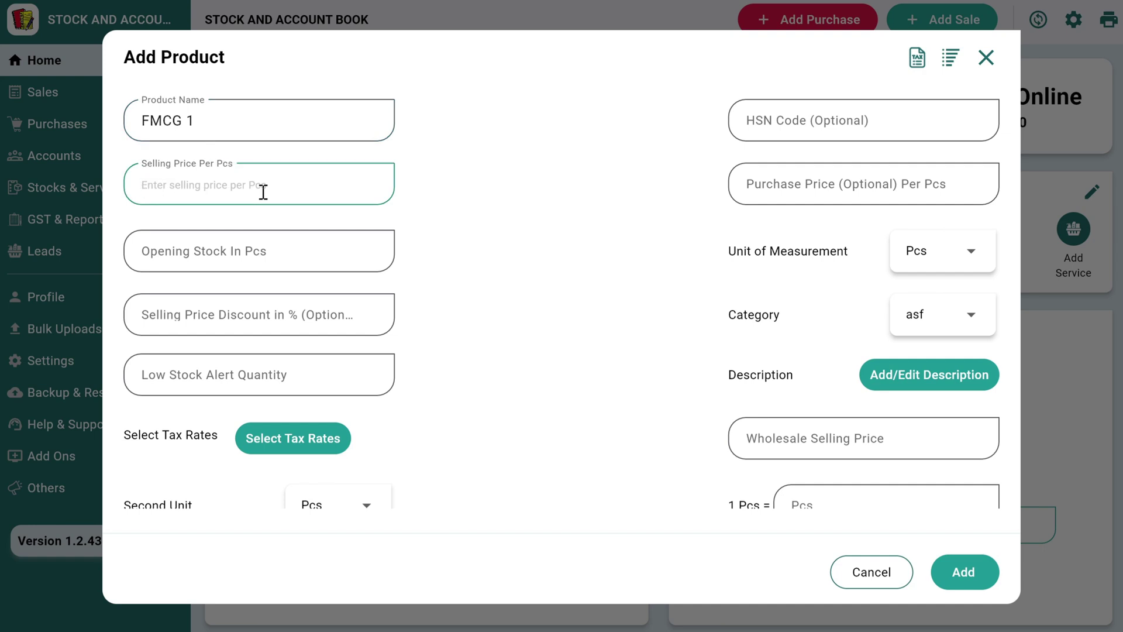
type("110")
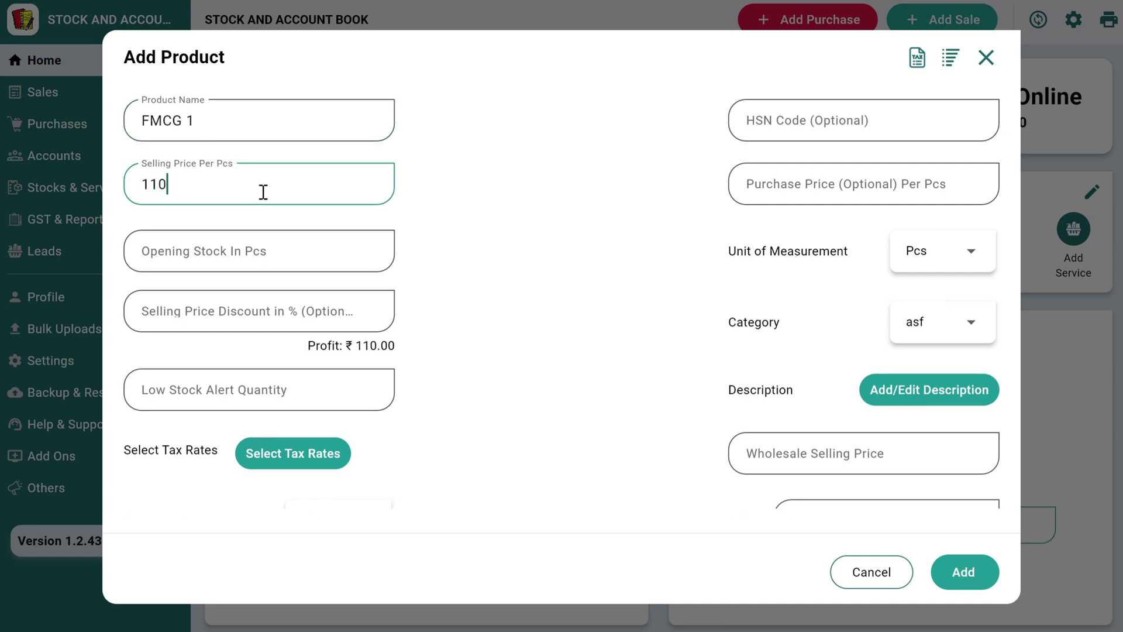
left_click(772, 187)
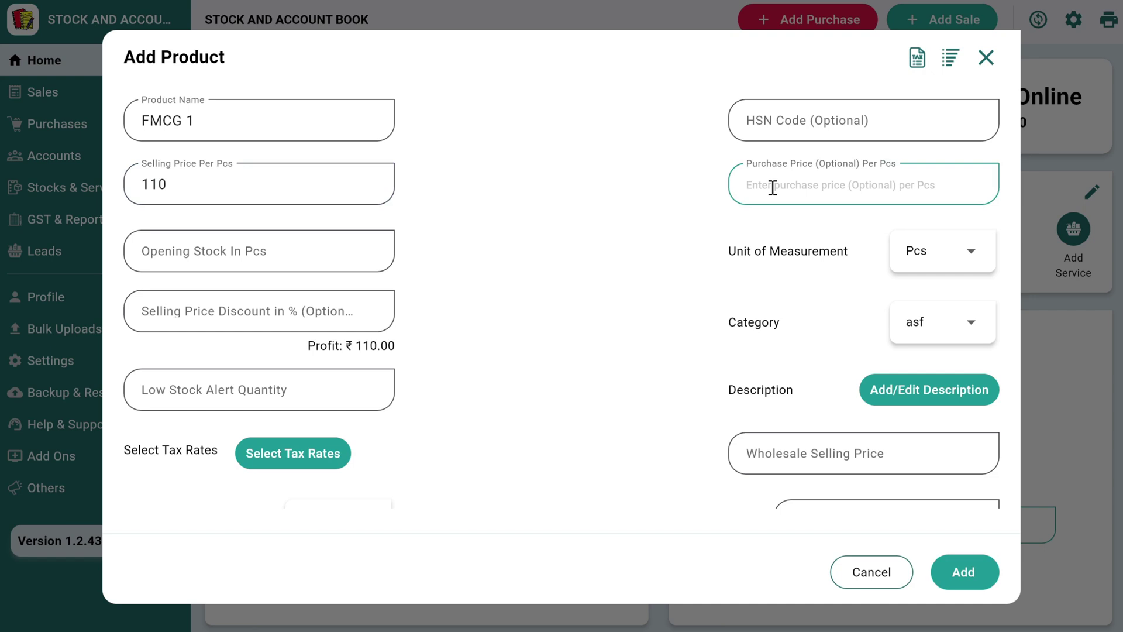
type("75")
Set the new product's unit of measurement to Box and its category to asf
scroll(772, 187, "down", 1)
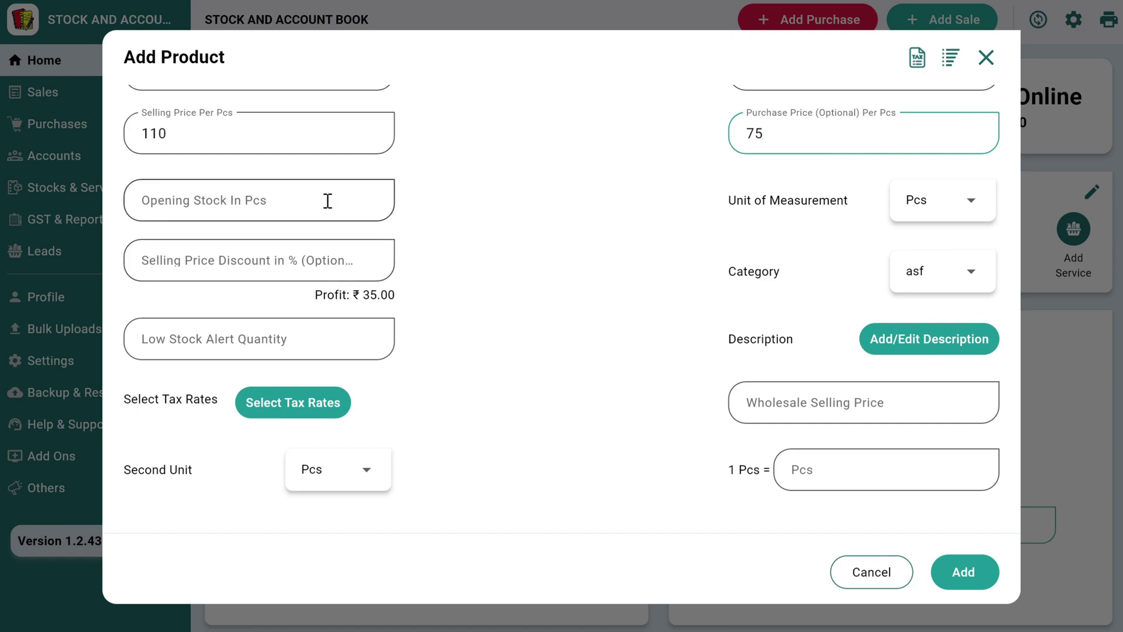
left_click(927, 206)
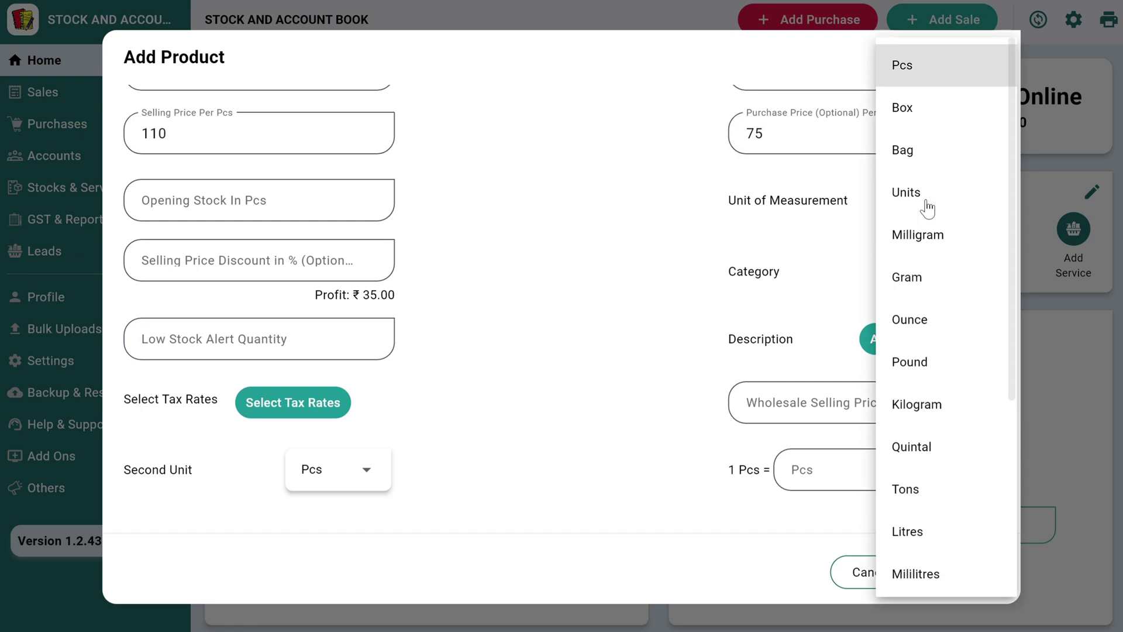
left_click(919, 114)
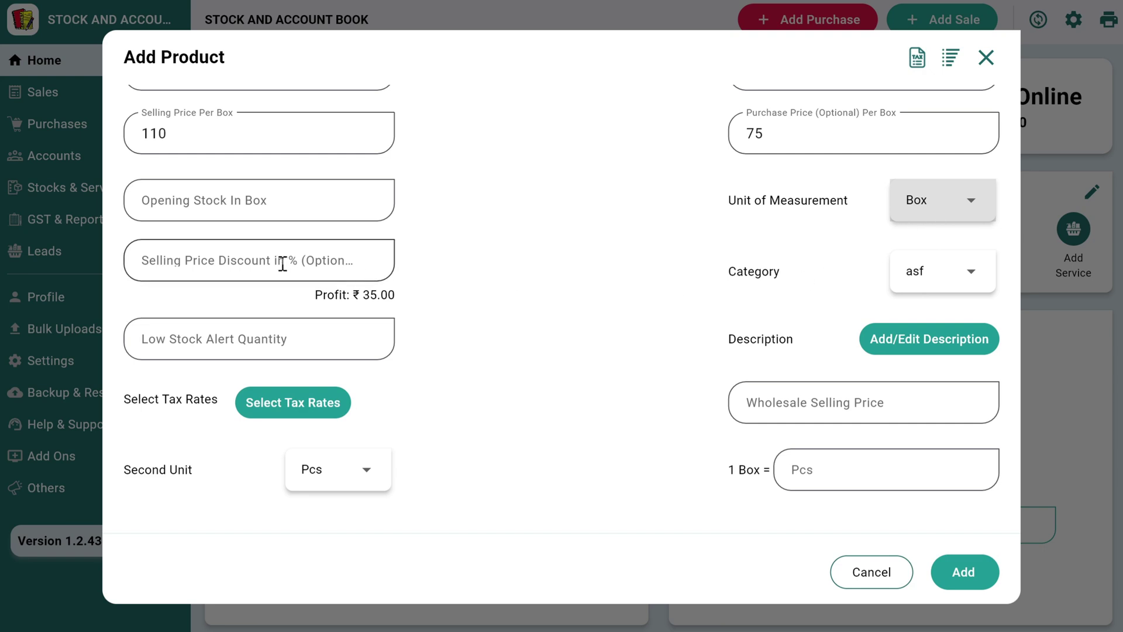
left_click(899, 282)
left_click(901, 282)
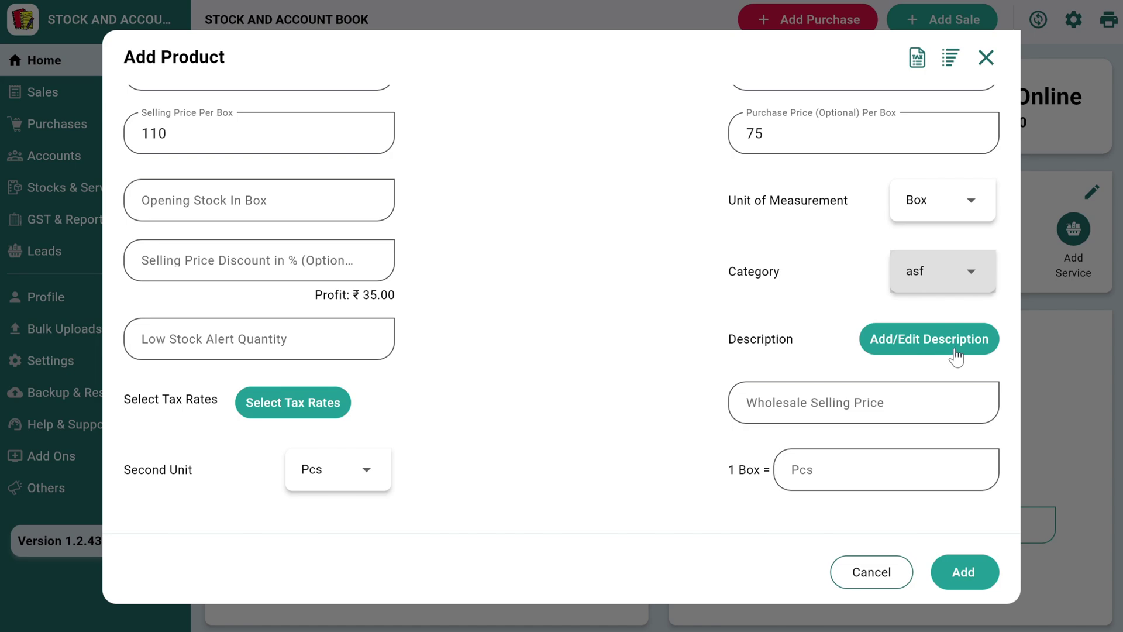
Apply the GST (18.0 %) tax rate to the new product
left_click(269, 410)
left_click(434, 234)
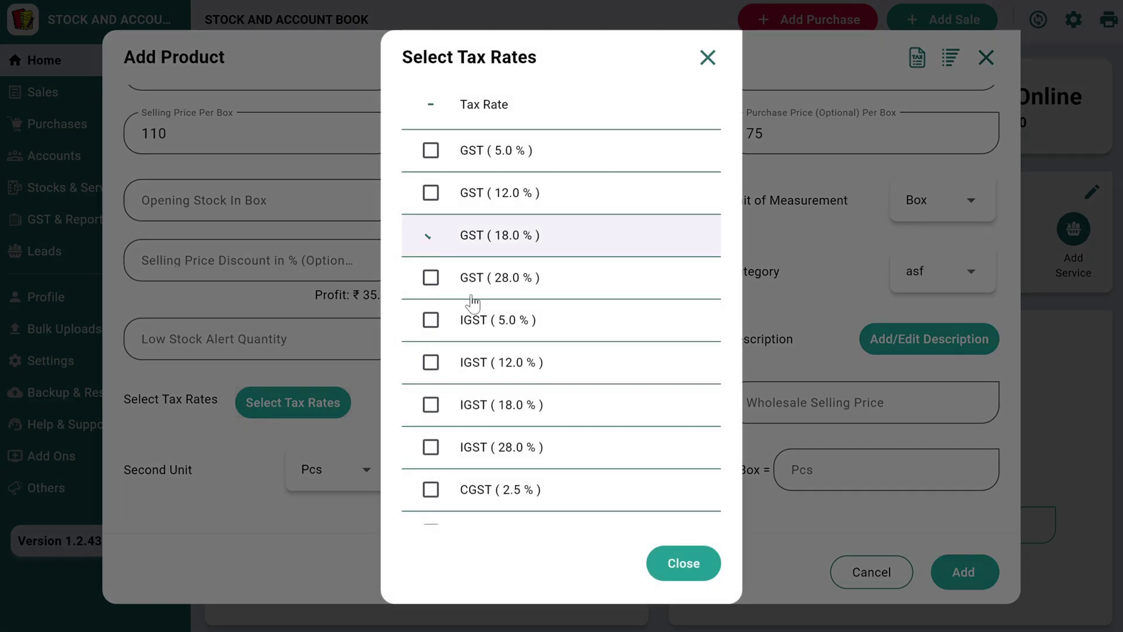
left_click(682, 562)
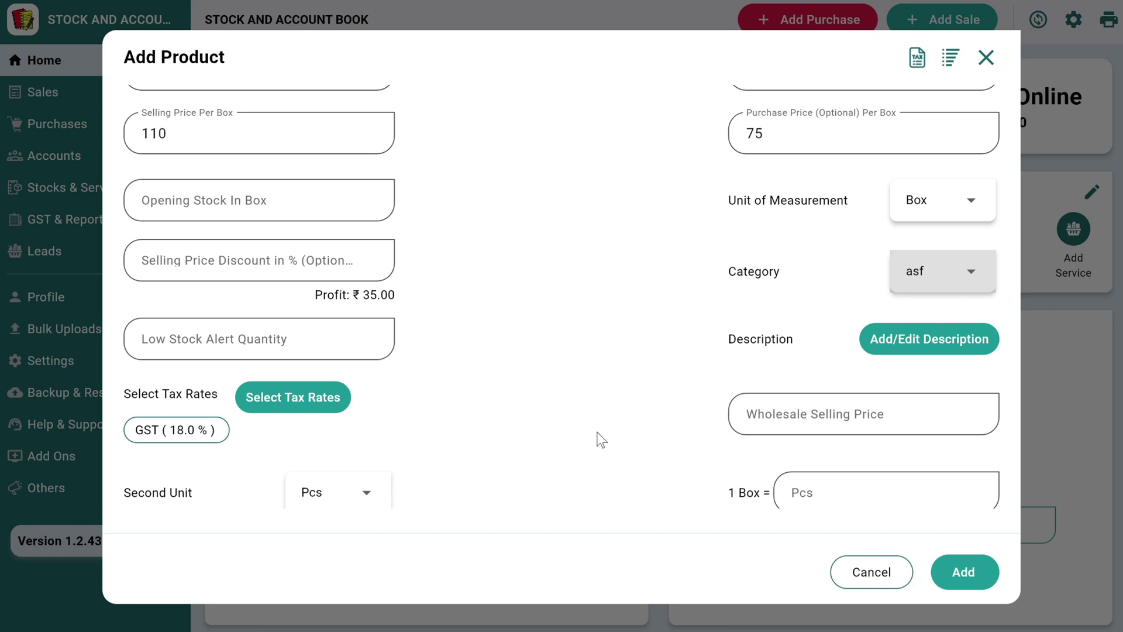
Set the wholesale selling price to 90 and the unit conversion to 1 Box = 10 Pcs, and save the product
scroll(591, 432, "up", 1)
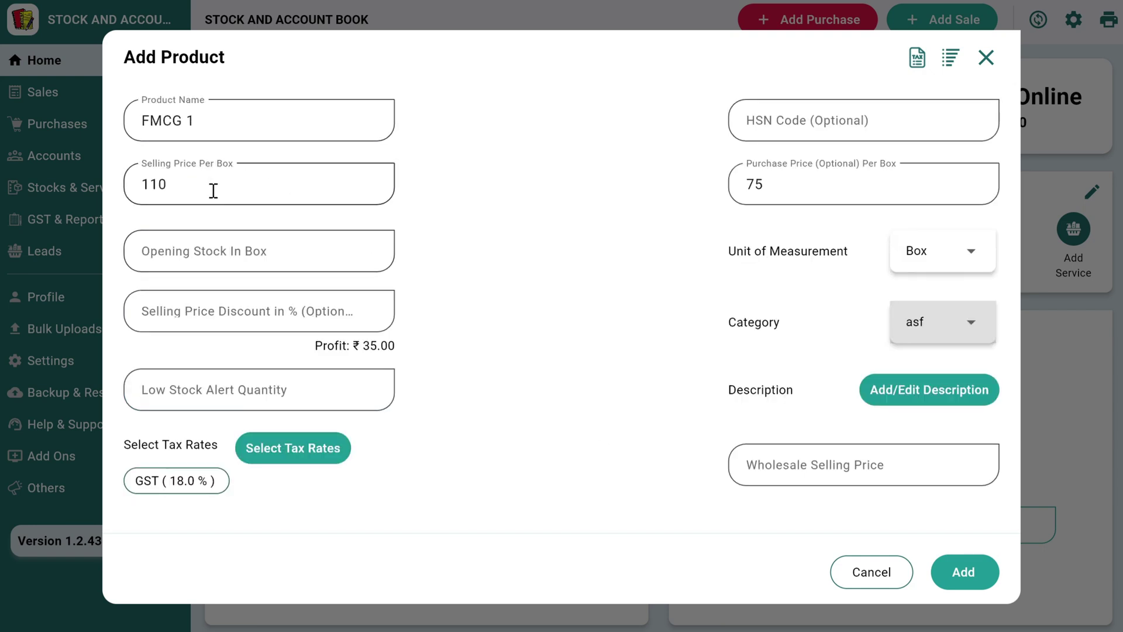
scroll(220, 187, "down", 1)
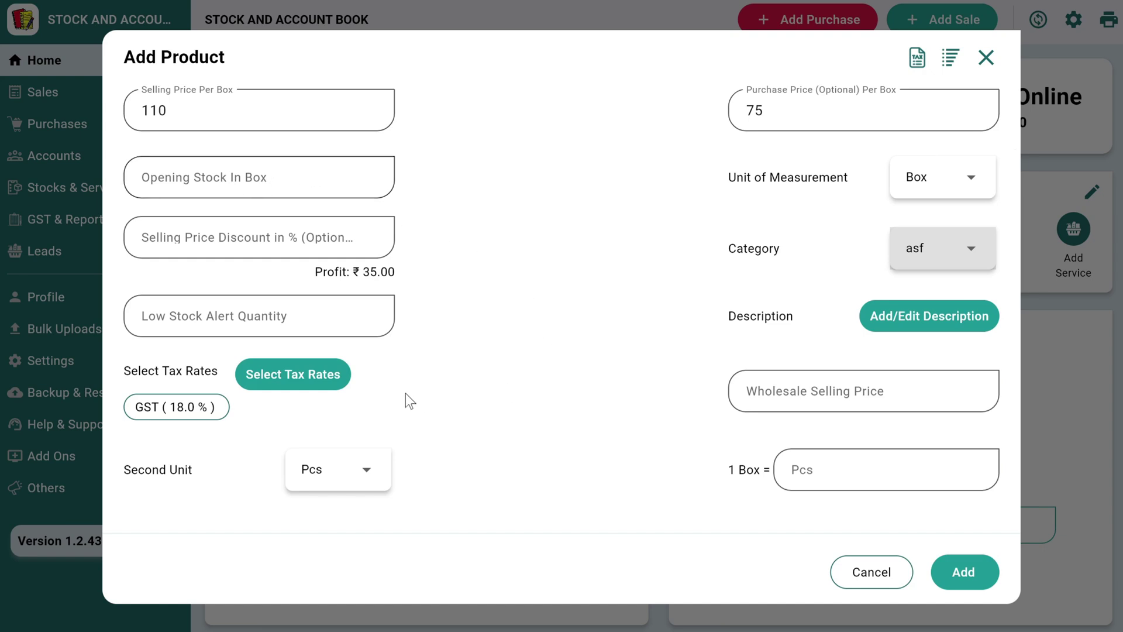
left_click(785, 396)
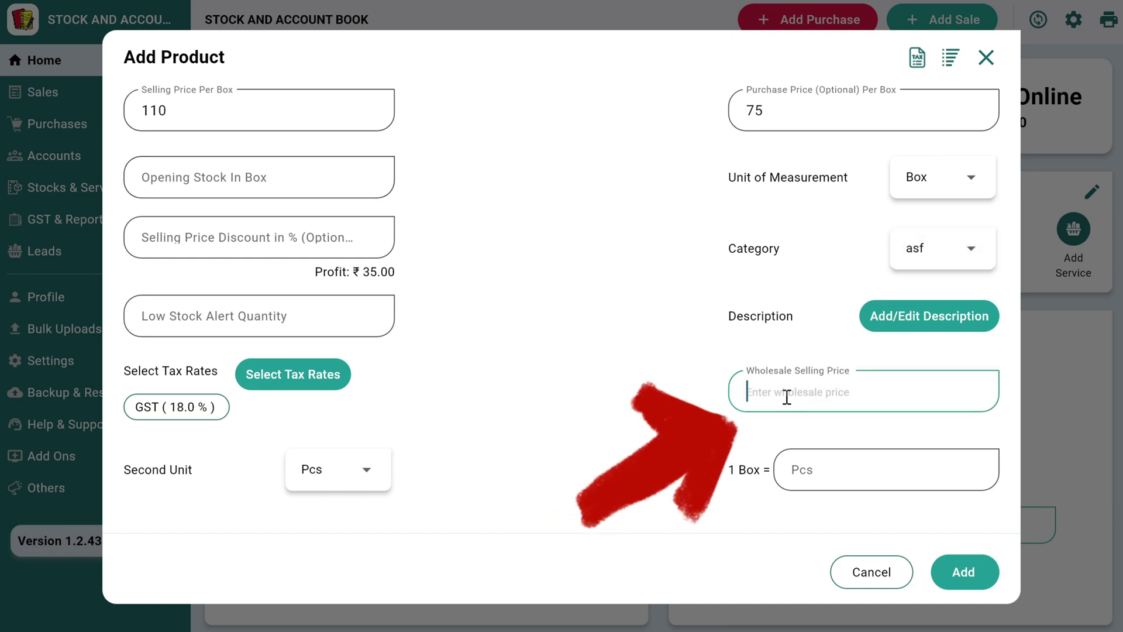
type("90")
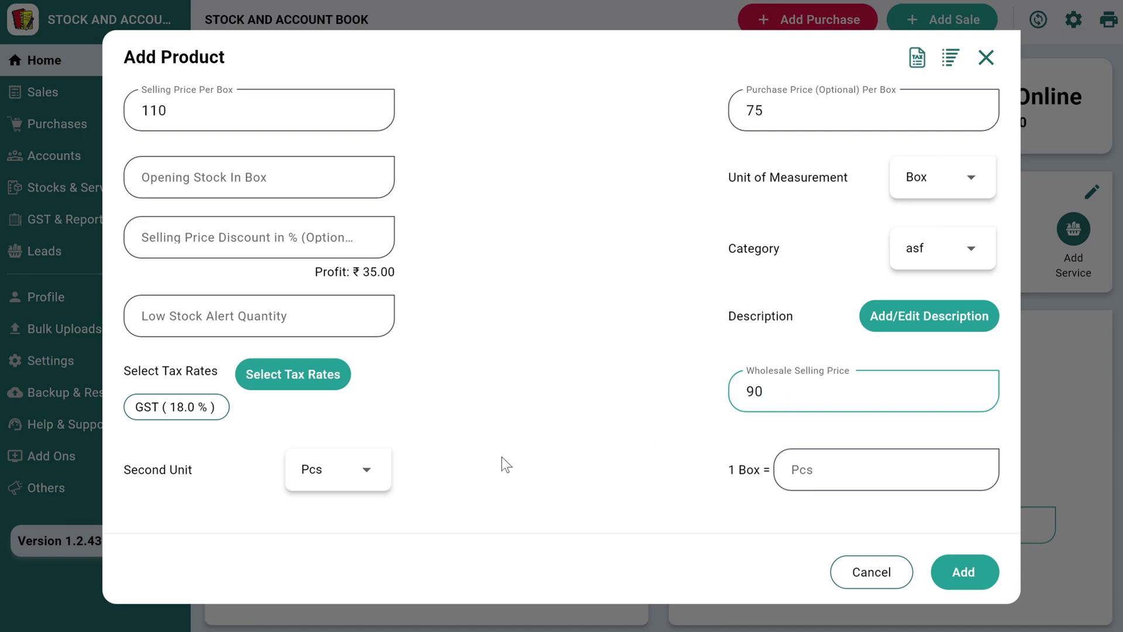
left_click(843, 478)
type("10")
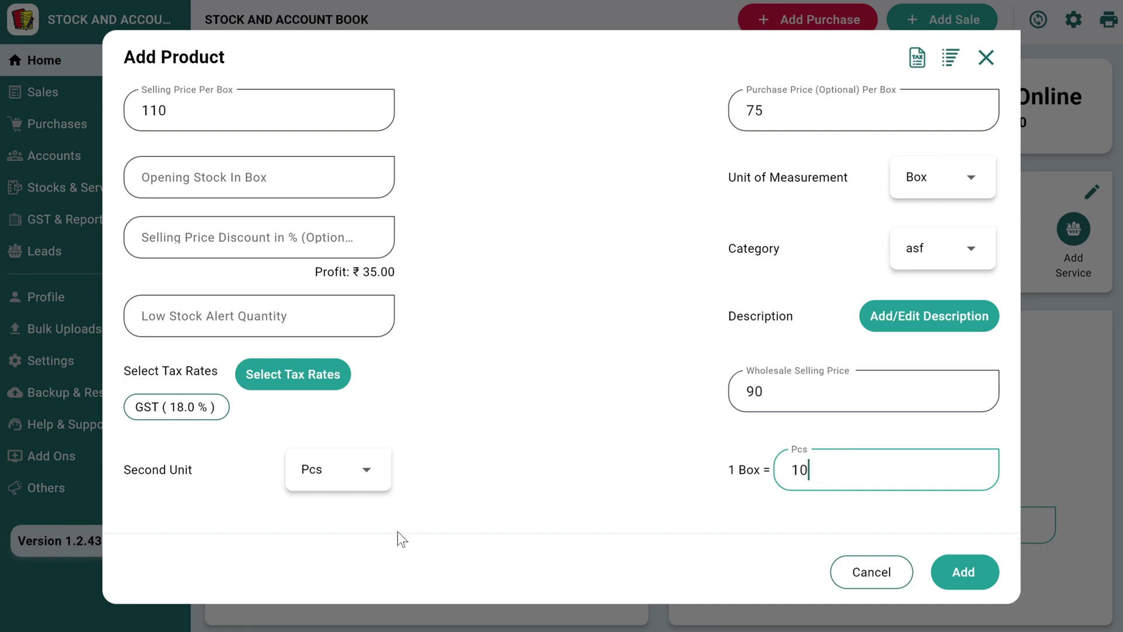
left_click(969, 583)
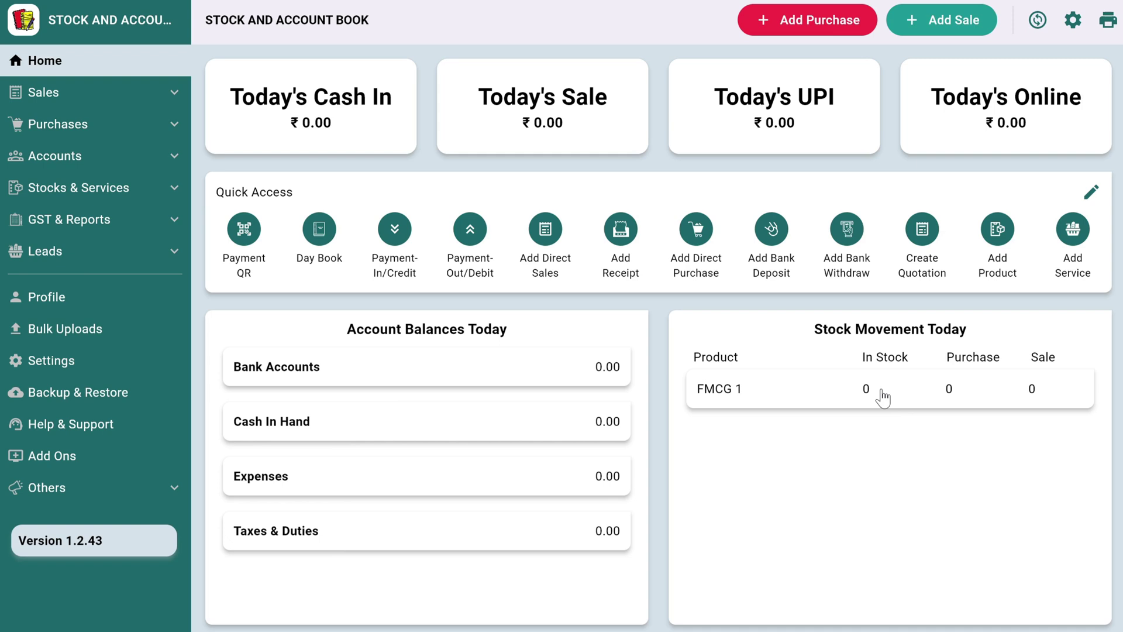
Open the product list from the stock section to review the added product
left_click(94, 189)
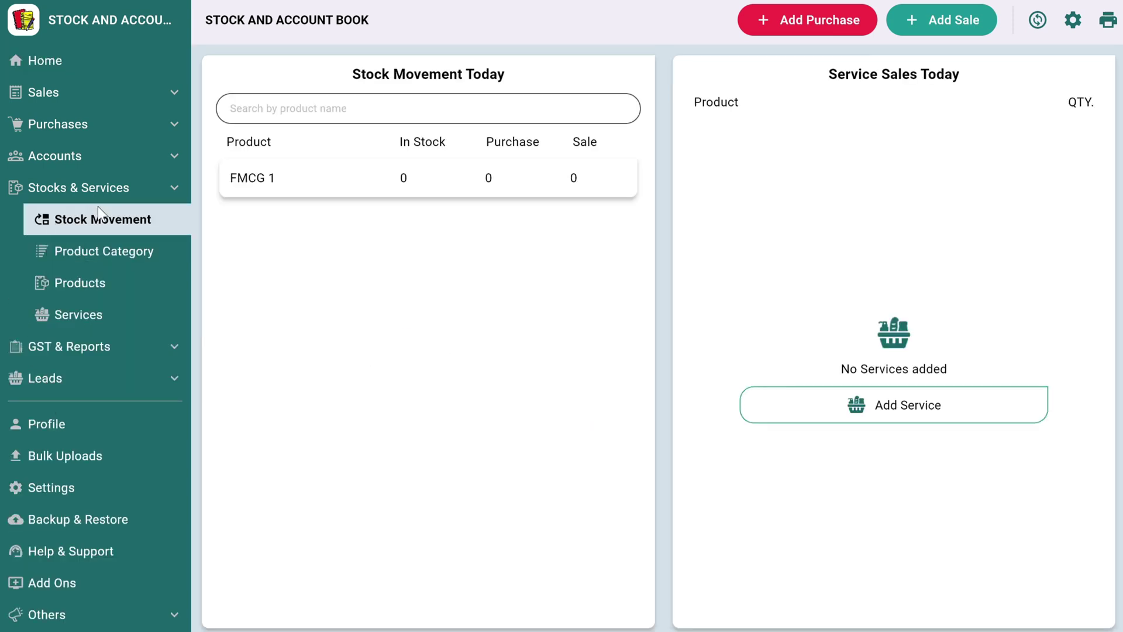
left_click(111, 292)
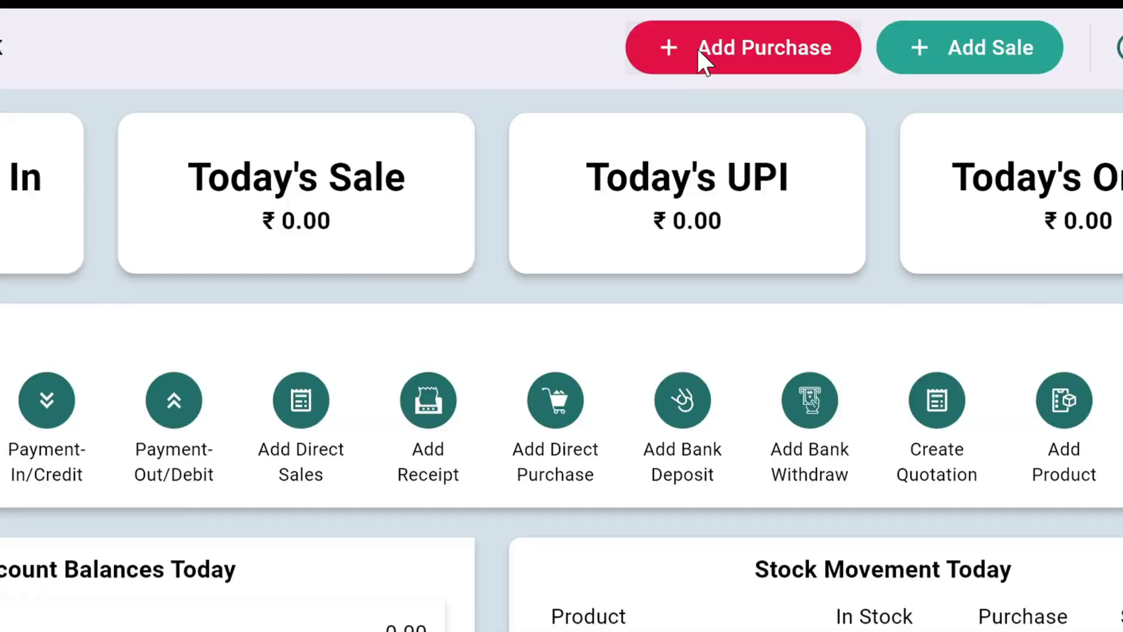
Start a new purchase, adding a seller account named Distributor and selecting it as the purchase's seller
left_click(700, 50)
left_click(121, 76)
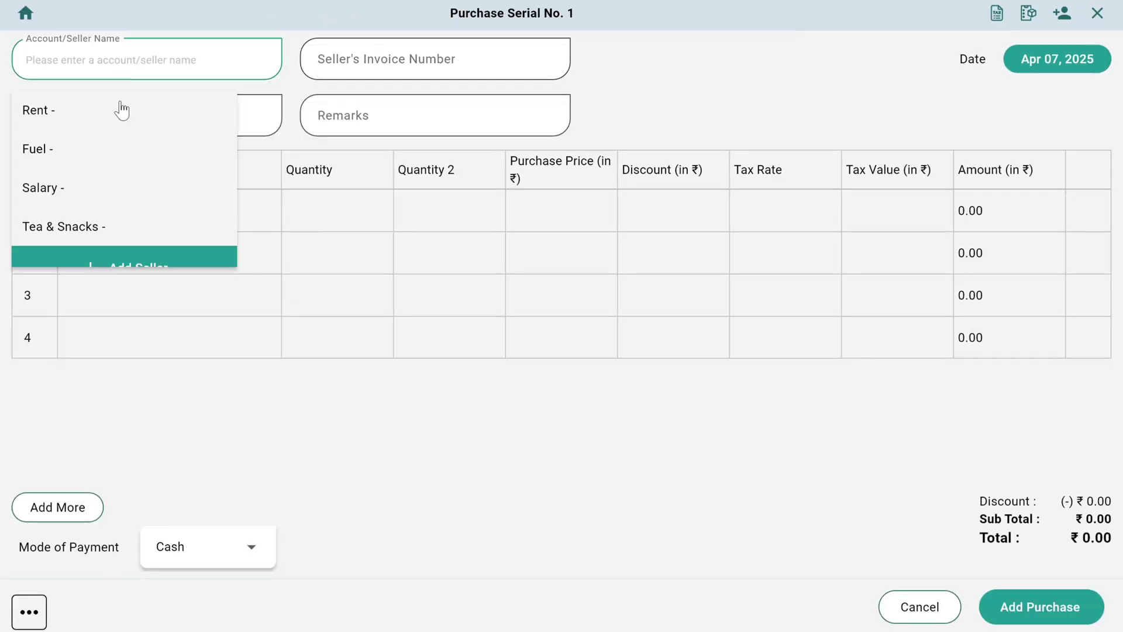
scroll(121, 111, "down", 1)
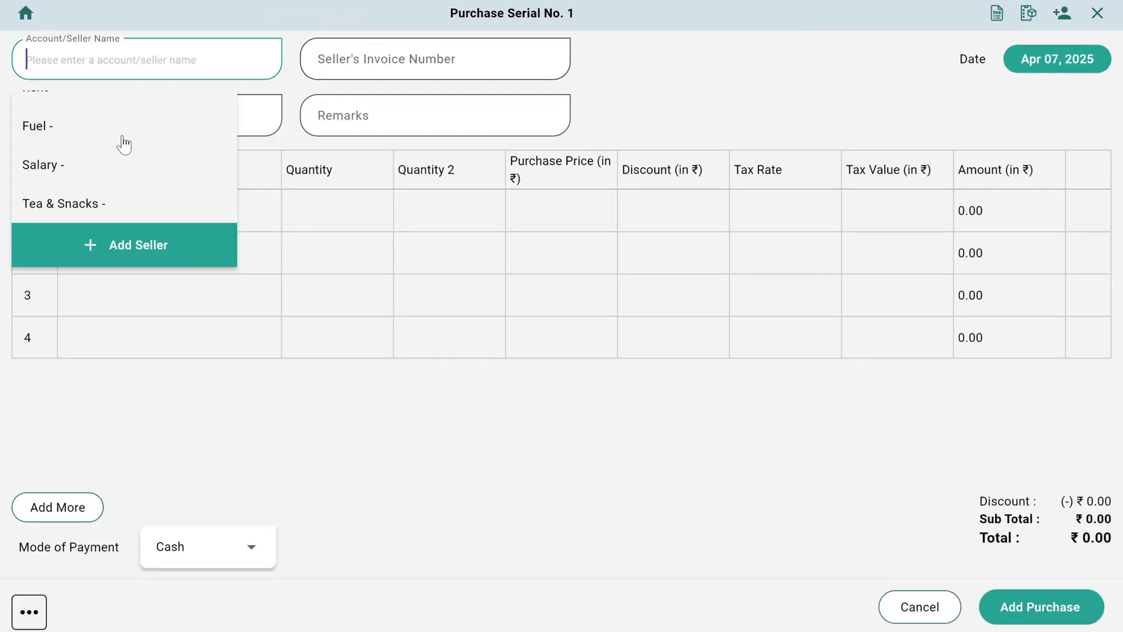
left_click(150, 248)
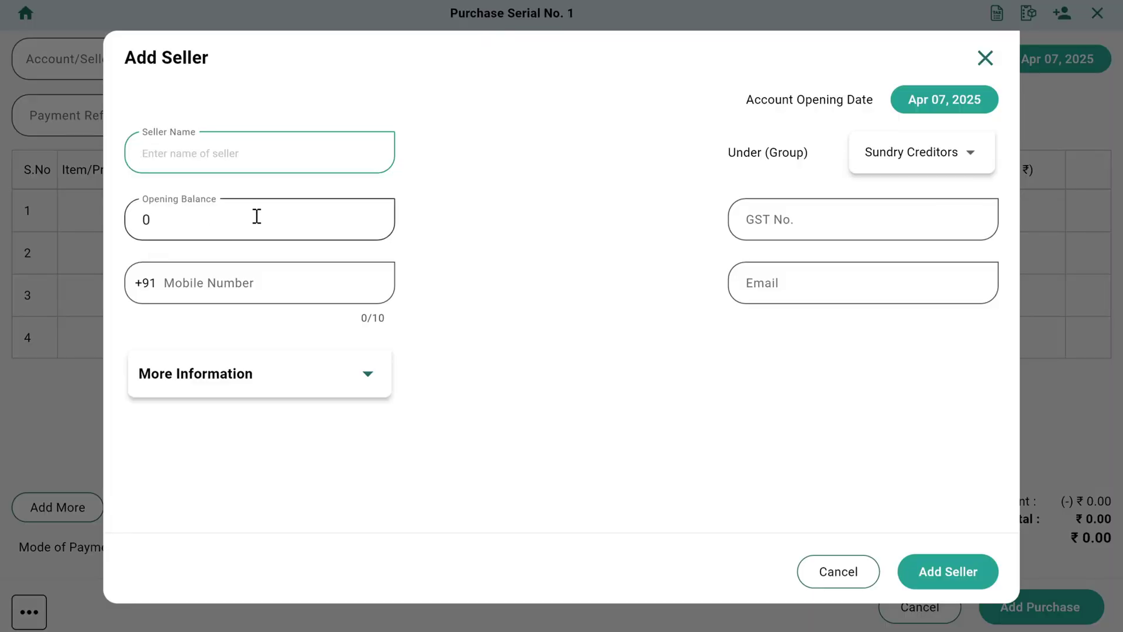
type("Distributor")
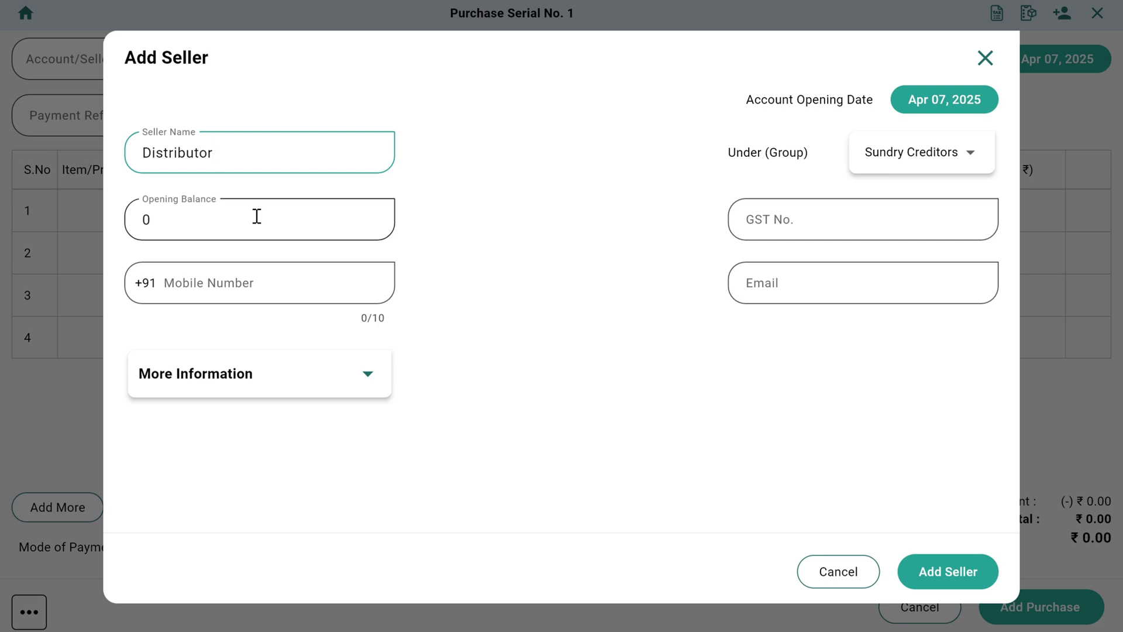
left_click(930, 570)
scroll(99, 176, "down", 1)
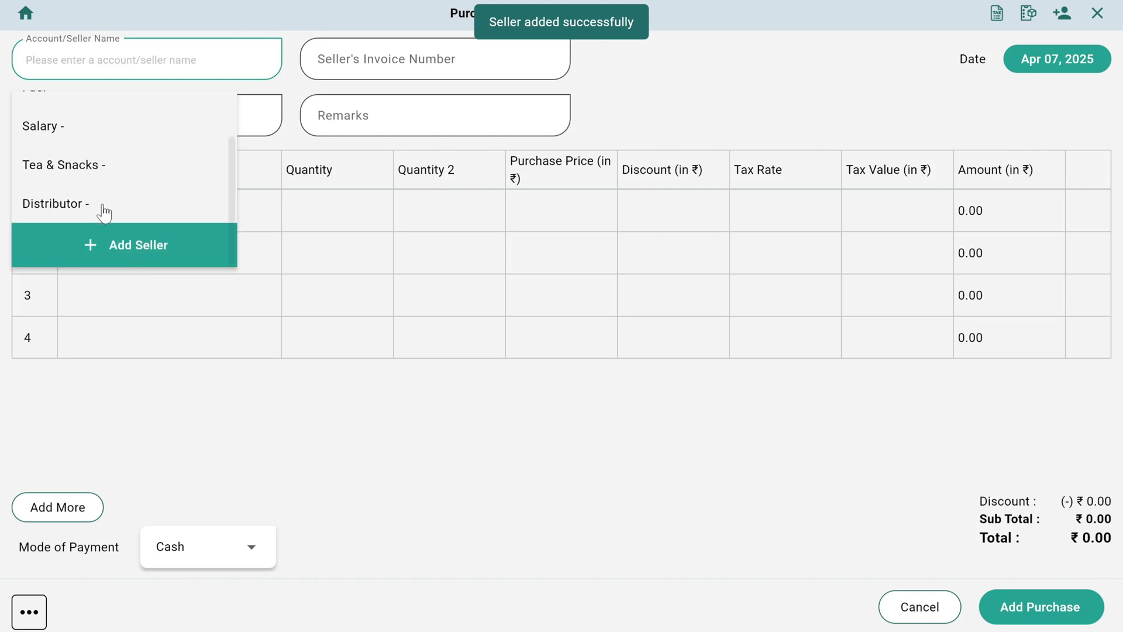
left_click(104, 212)
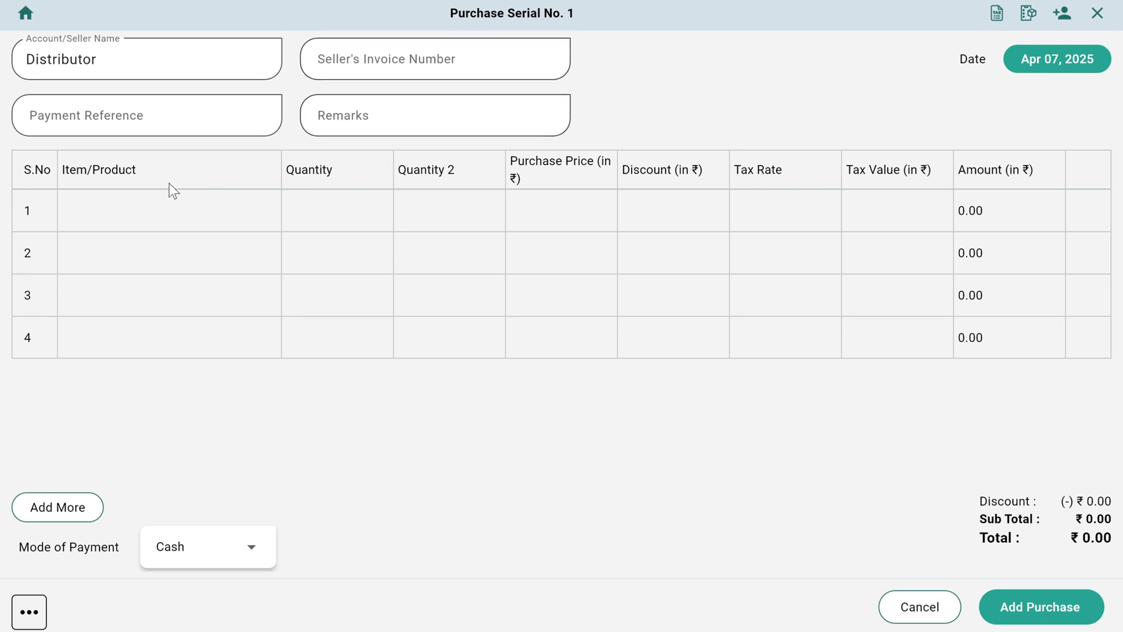
Add FMCG 1 to the purchase with a quantity of 10 Box and a second quantity of 3 Pcs
left_click(125, 200)
left_click(149, 261)
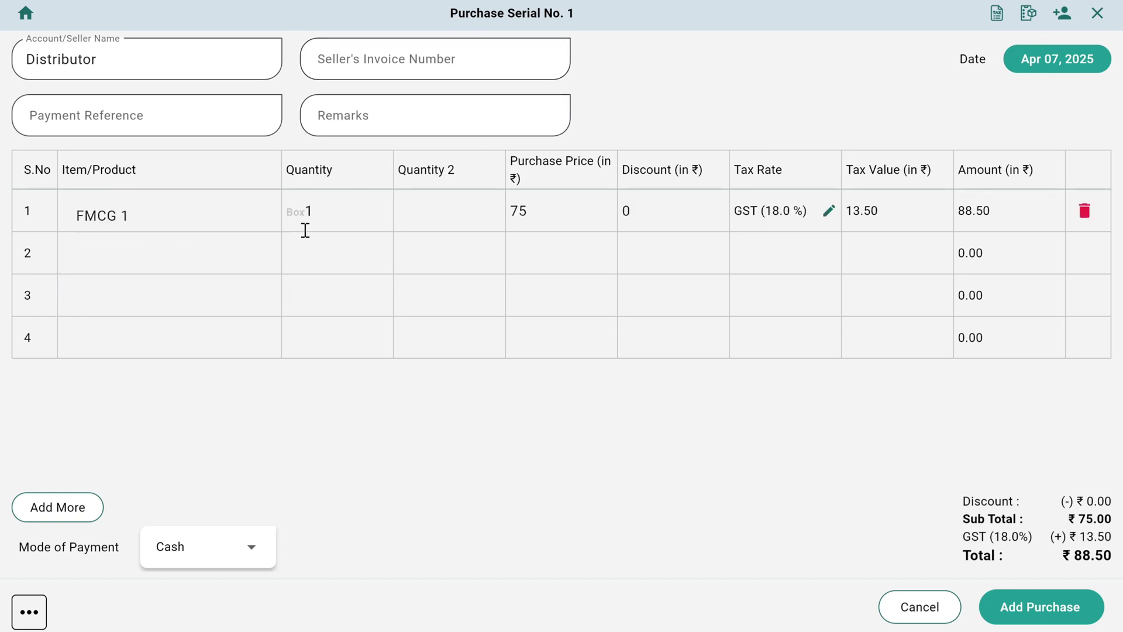
left_click(330, 212)
type("0")
left_click(428, 212)
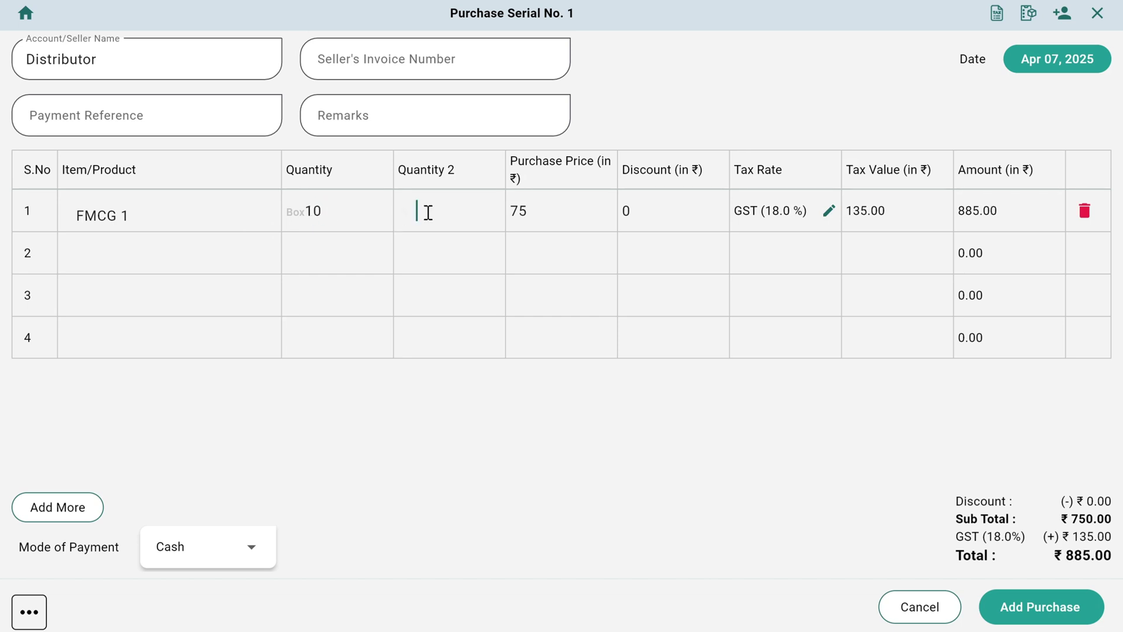
type("3")
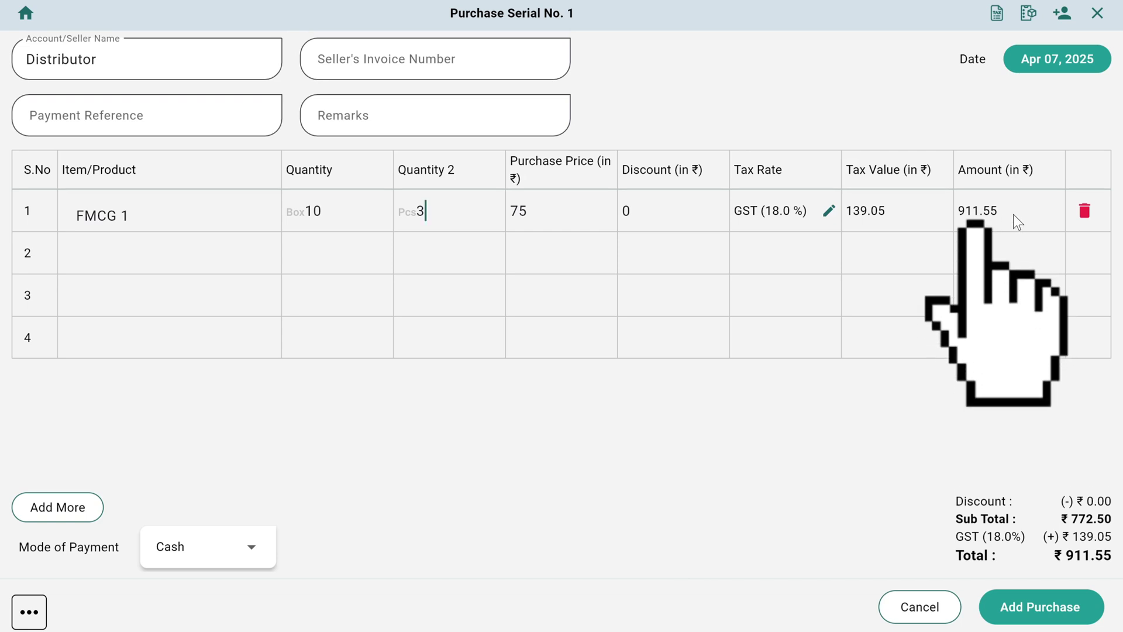
Clear the second quantity of the FMCG 1 line and re-enter 3 Pcs to compare the line amounts
key("BackSpace")
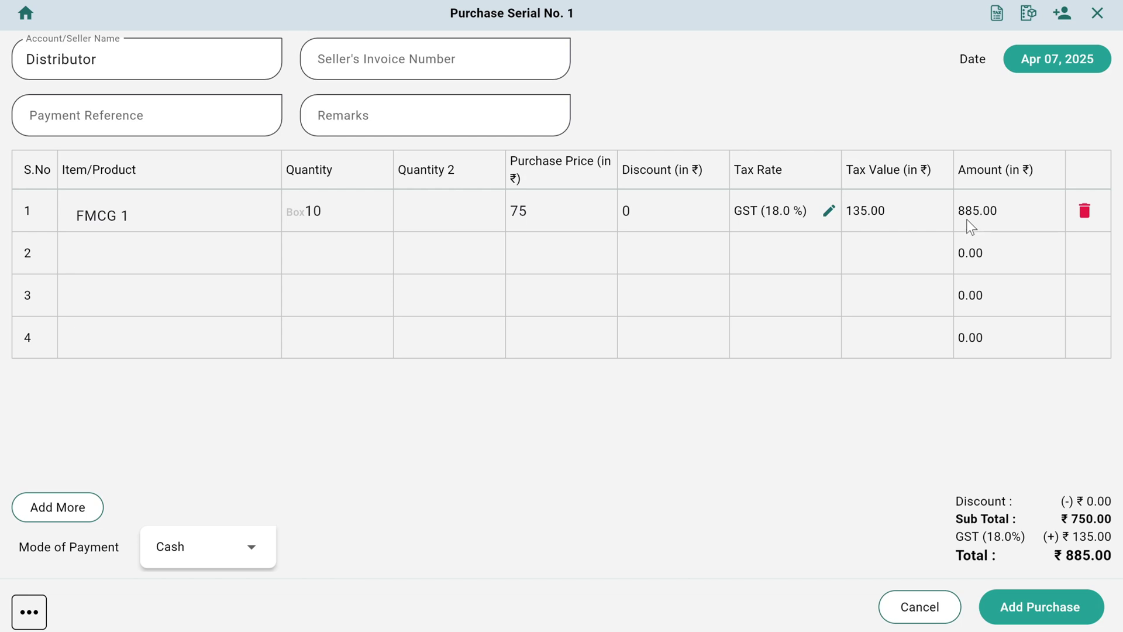
left_click(431, 204)
type("3")
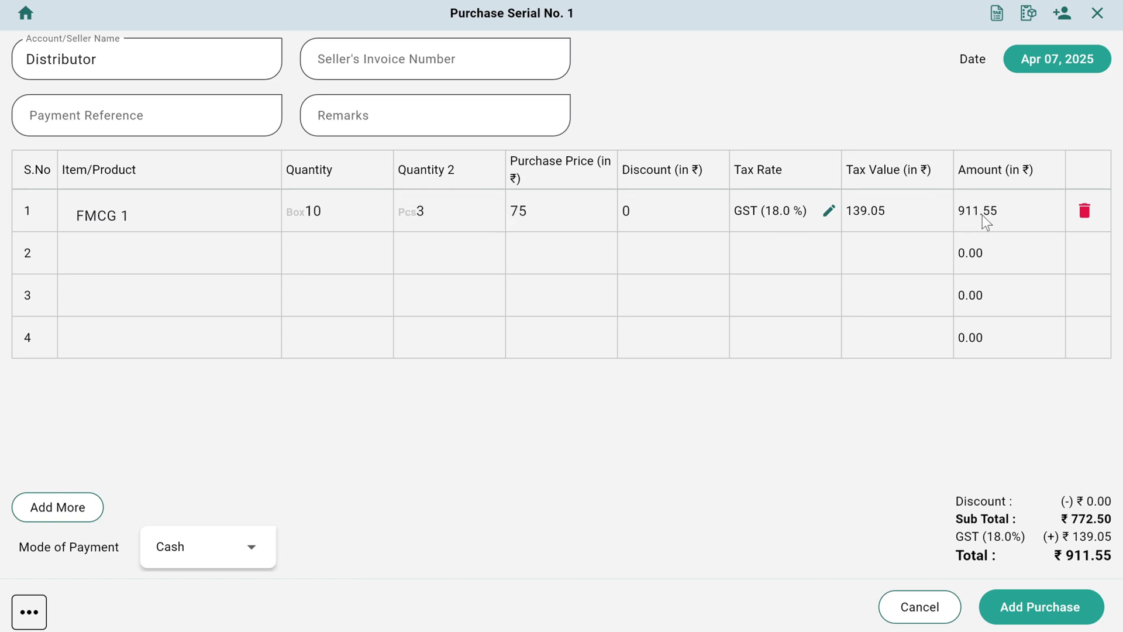
Examine the payment modes and the additional discount and charge options available for the purchase
left_click(183, 544)
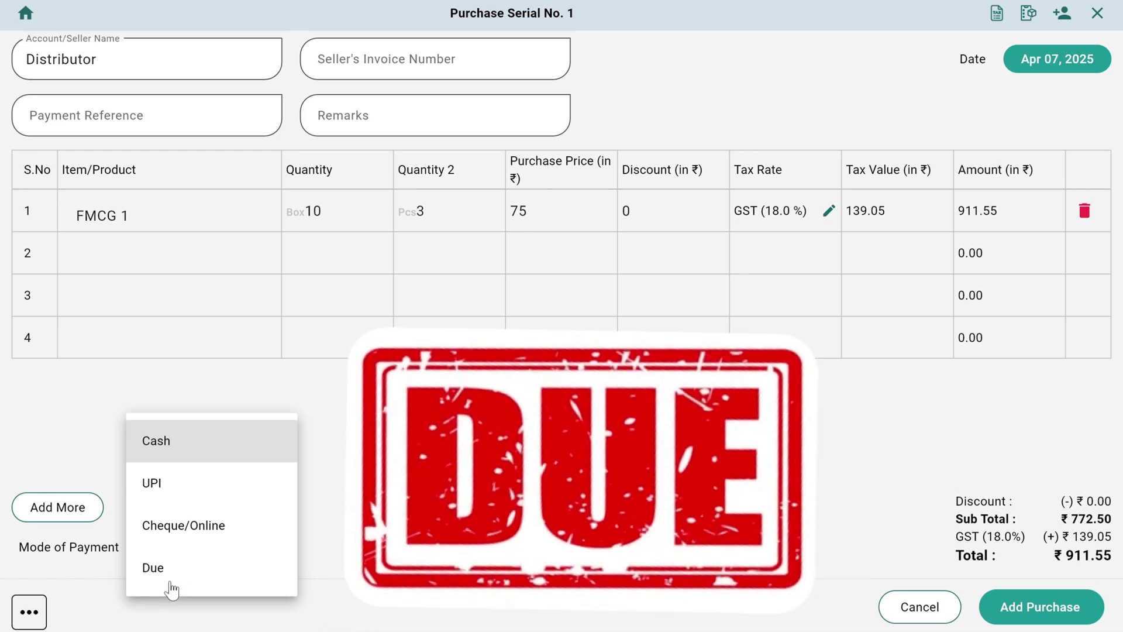
left_click(153, 627)
left_click(30, 611)
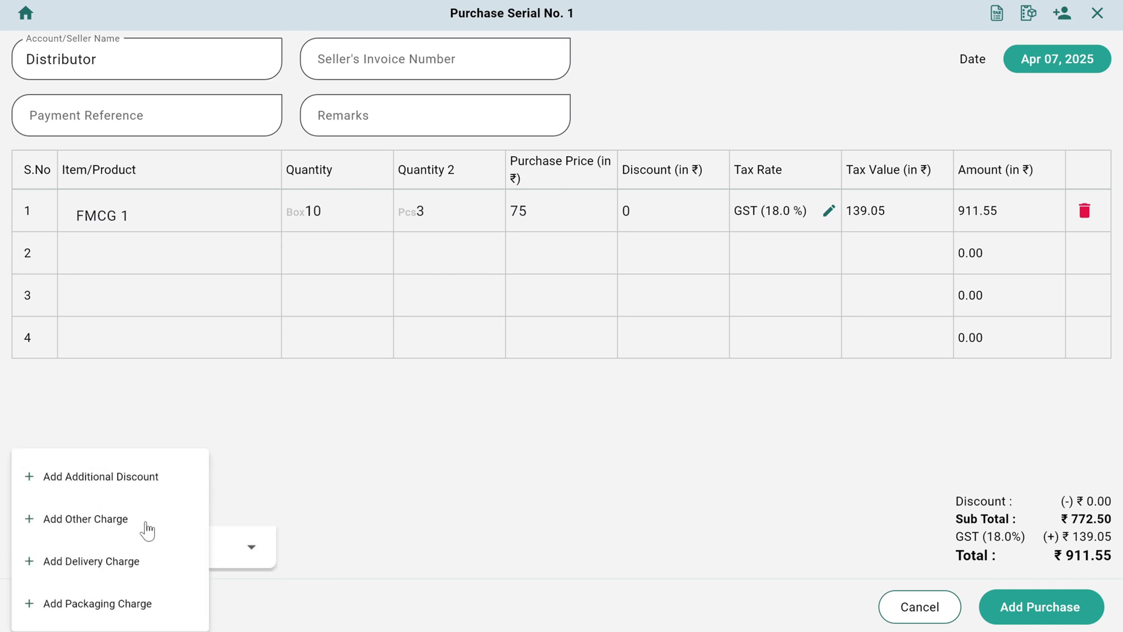
left_click(491, 454)
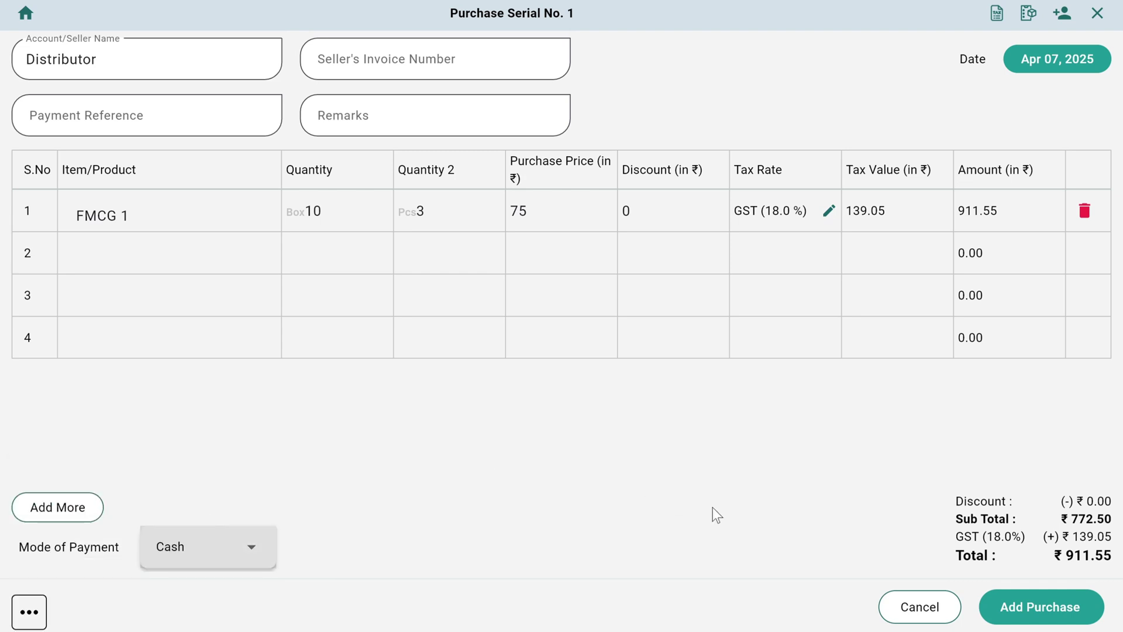
Save the purchase and open the product list to check the stock of FMCG 1 in both units
left_click(1056, 611)
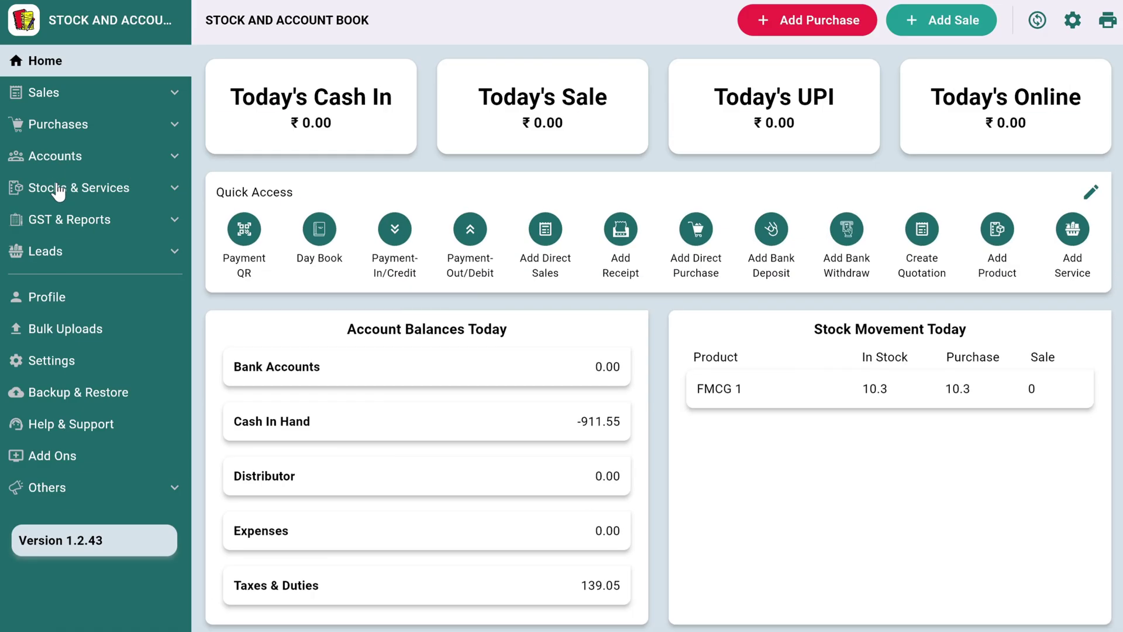
left_click(54, 188)
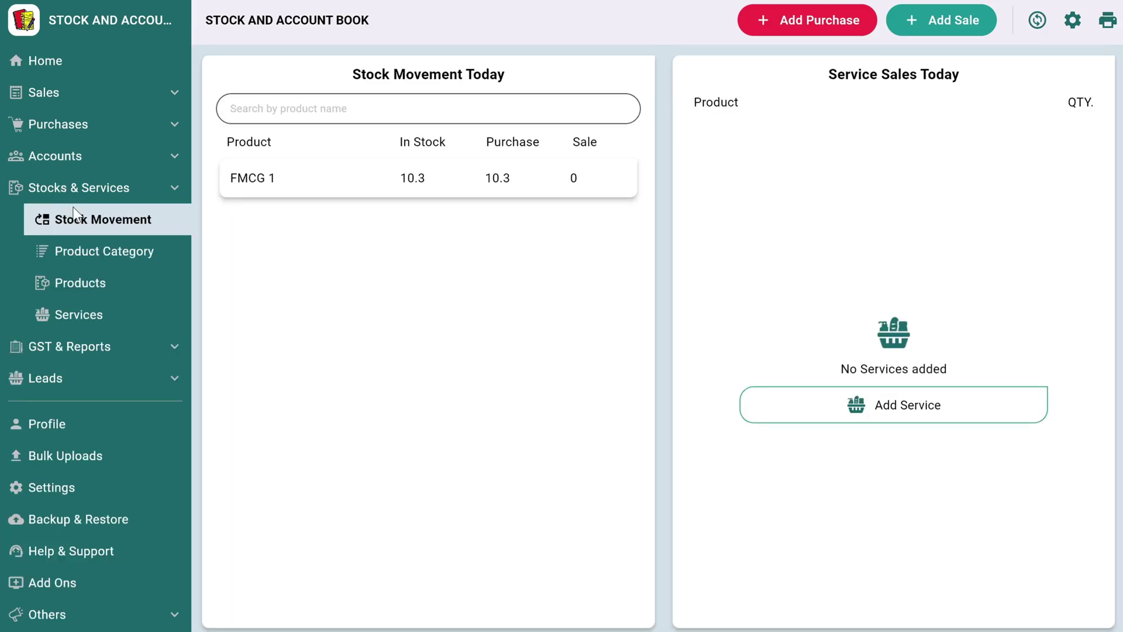
left_click(87, 289)
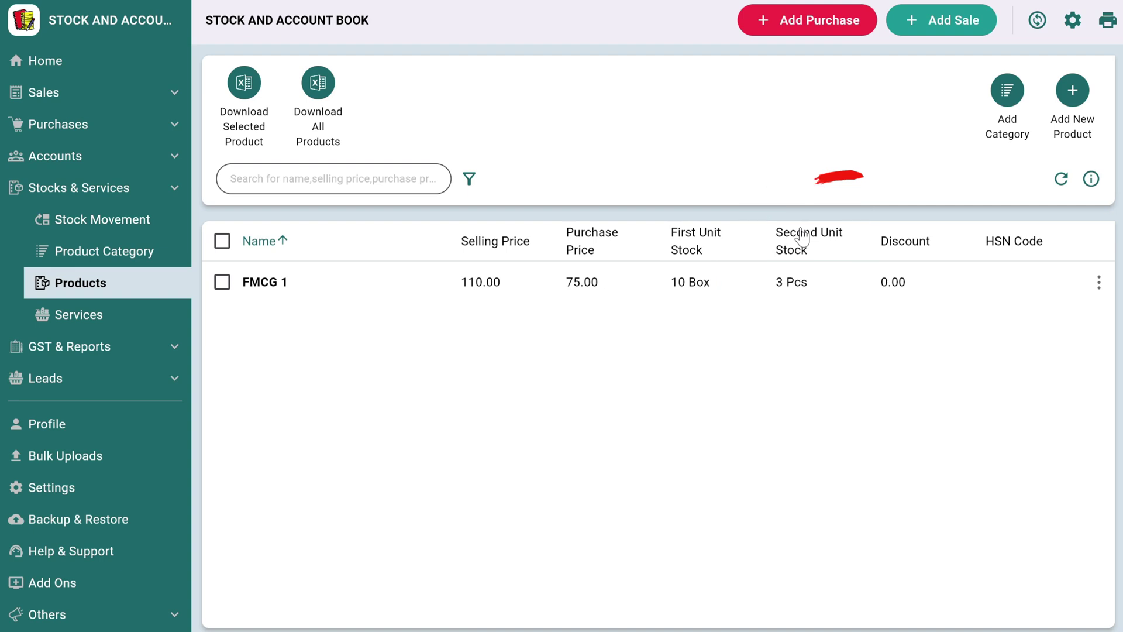
Start a new sale from the home page and add FMCG 1 as its first item
left_click(77, 65)
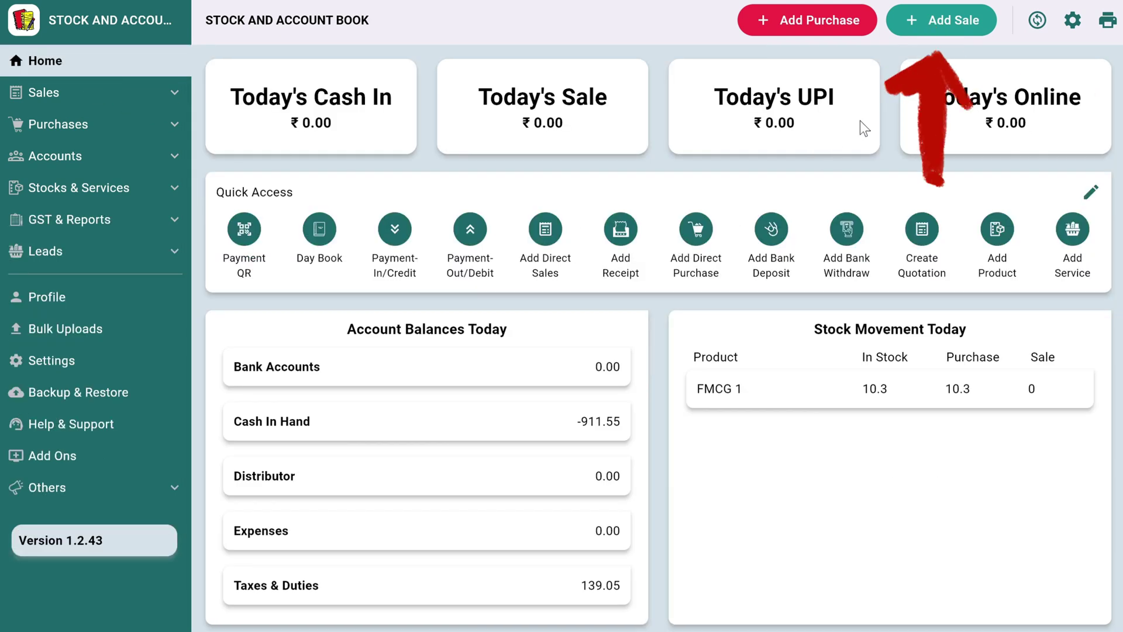
left_click(932, 24)
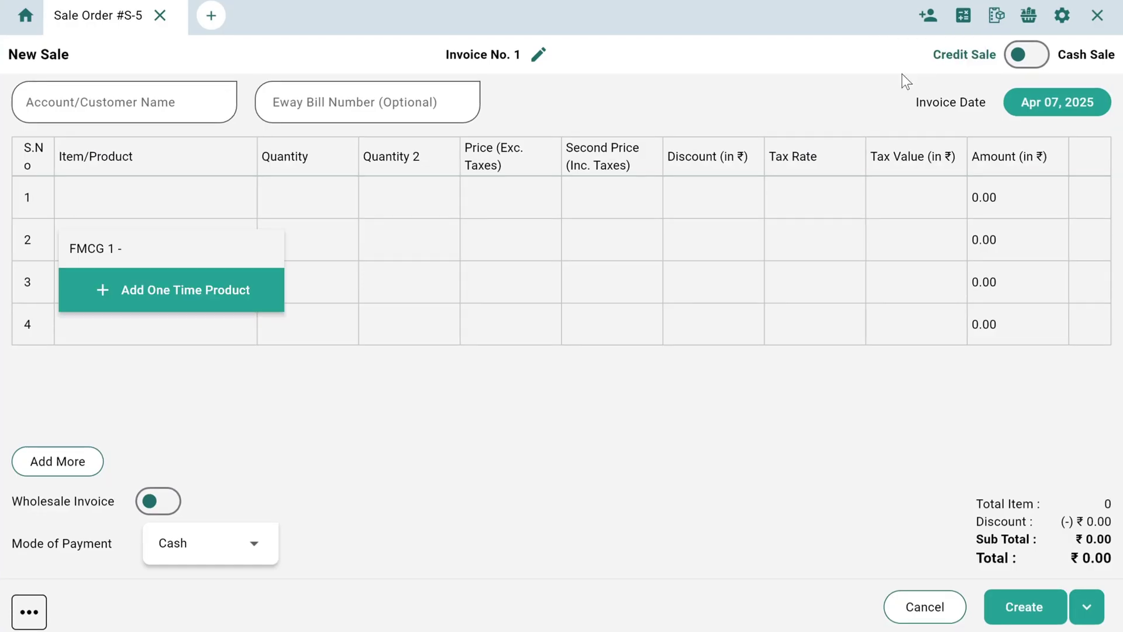
left_click(123, 261)
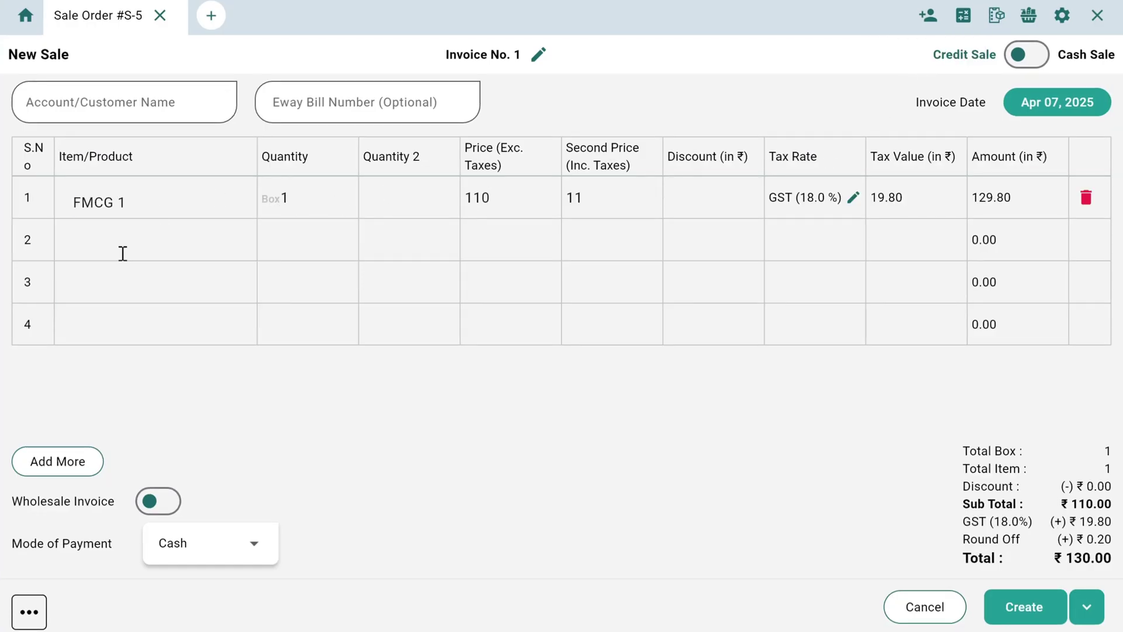
Create a new customer account with the customer's name and select it for the sale
left_click(97, 111)
scroll(110, 196, "down", 2)
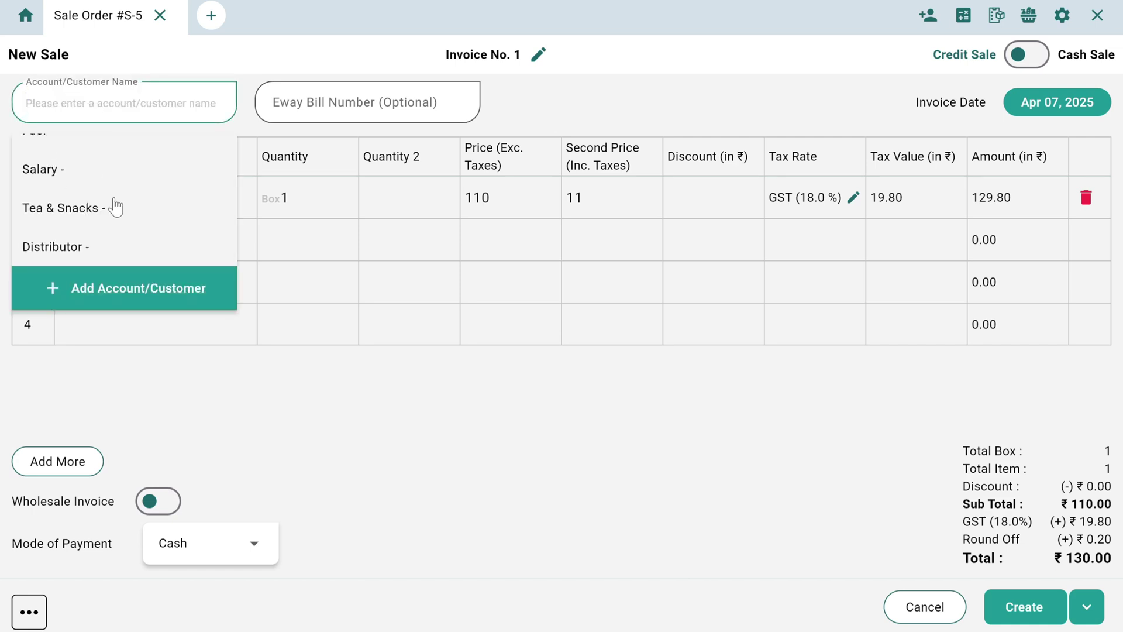
left_click(156, 291)
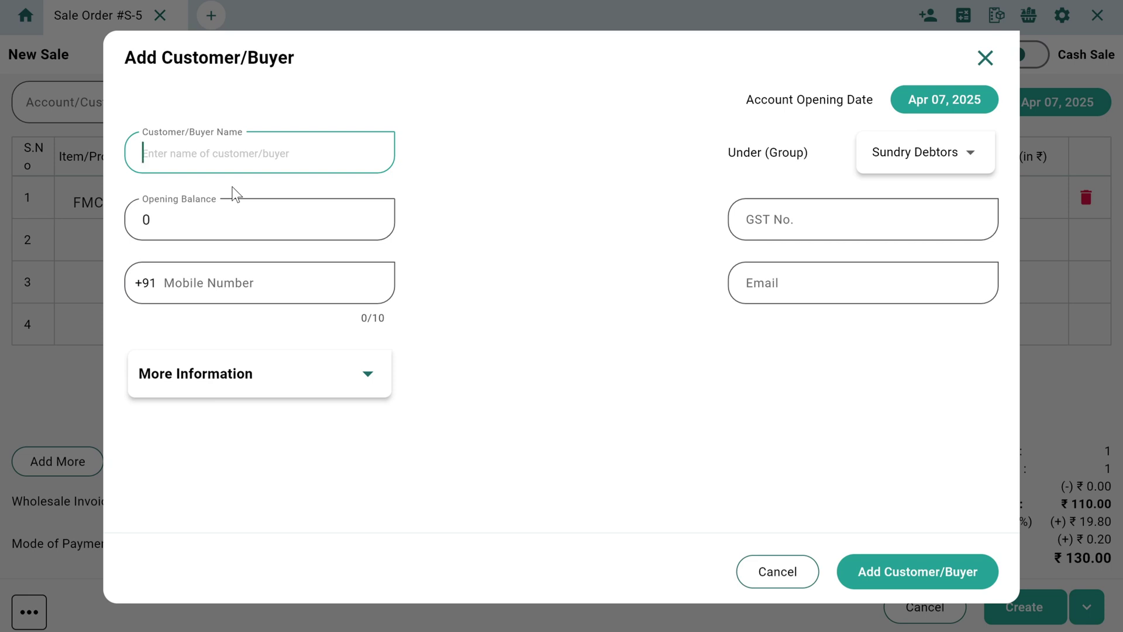
type("Mohan ")
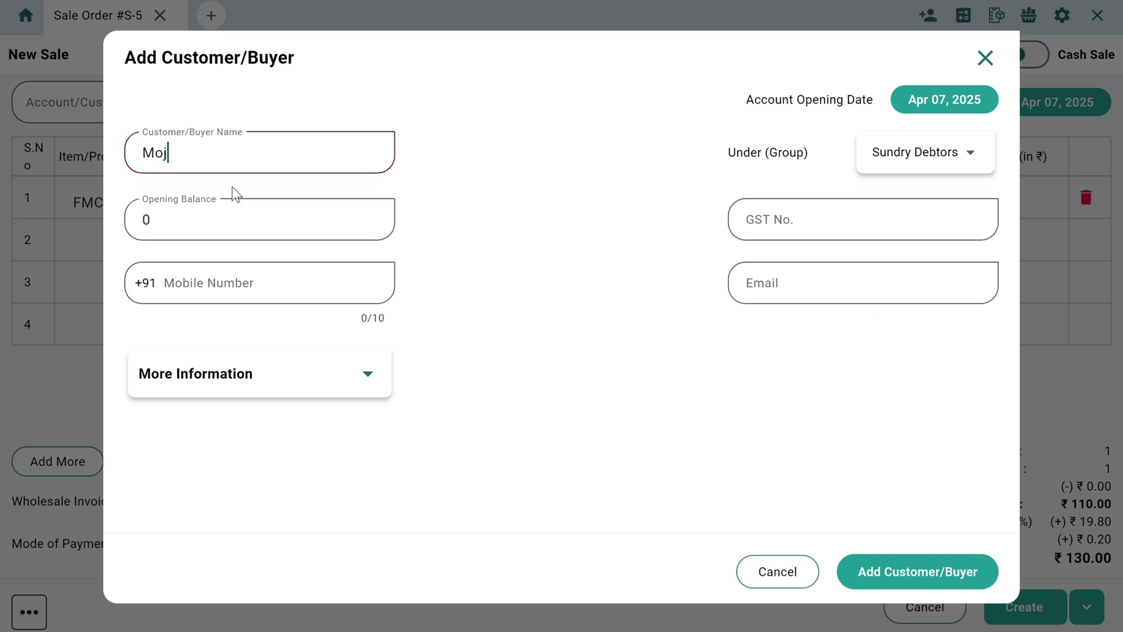
type("Sales")
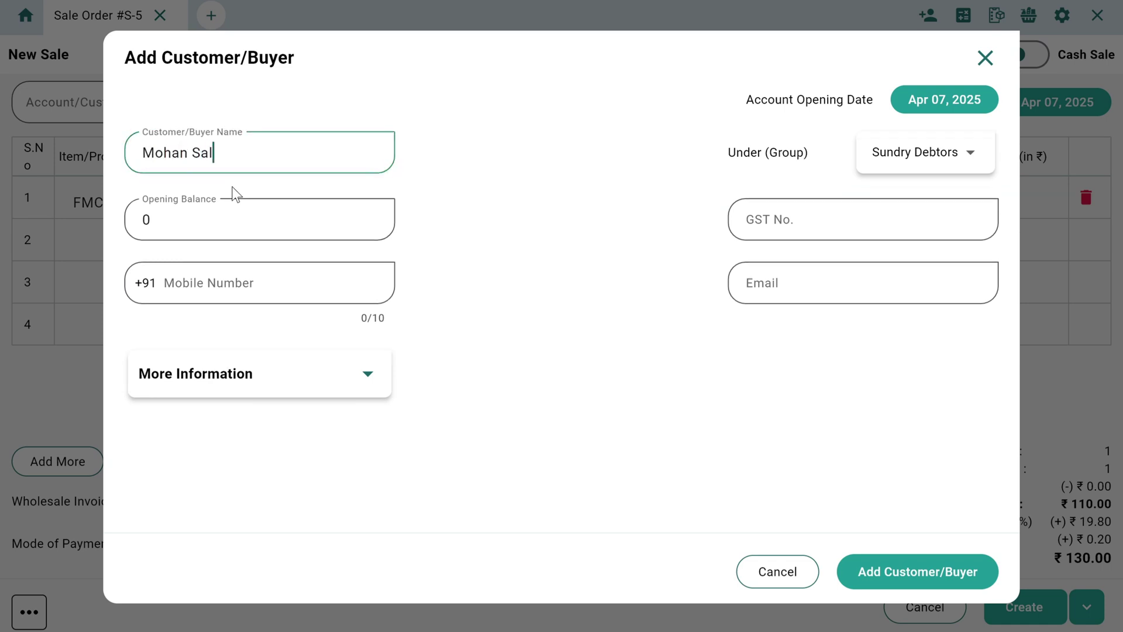
left_click(927, 576)
left_click(144, 104)
scroll(111, 258, "down", 2)
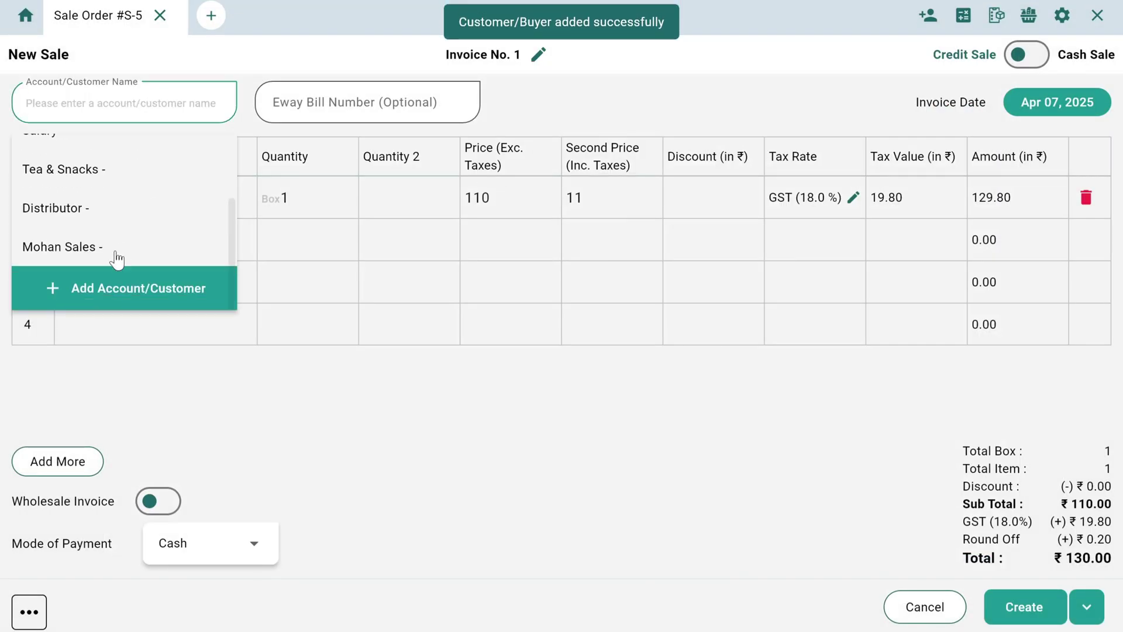
left_click(82, 247)
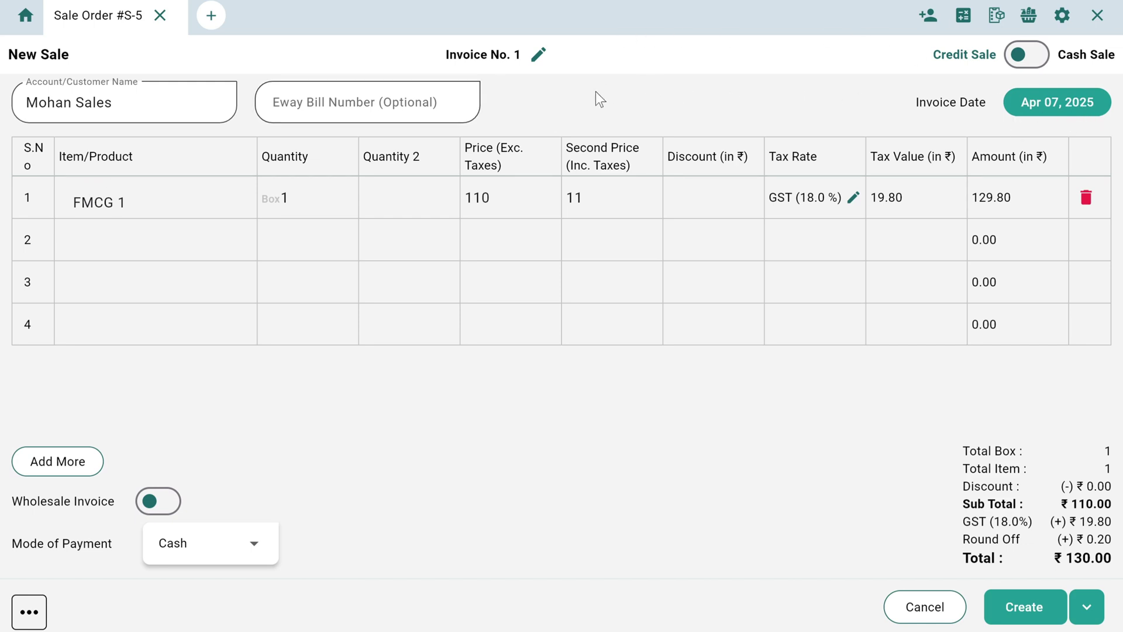
Inspect the invoice number editing option of the sale and close it
left_click(538, 54)
left_click(708, 250)
Open three additional sale orders in parallel and return to Sale Order #S-5
left_click(211, 20)
left_click(354, 17)
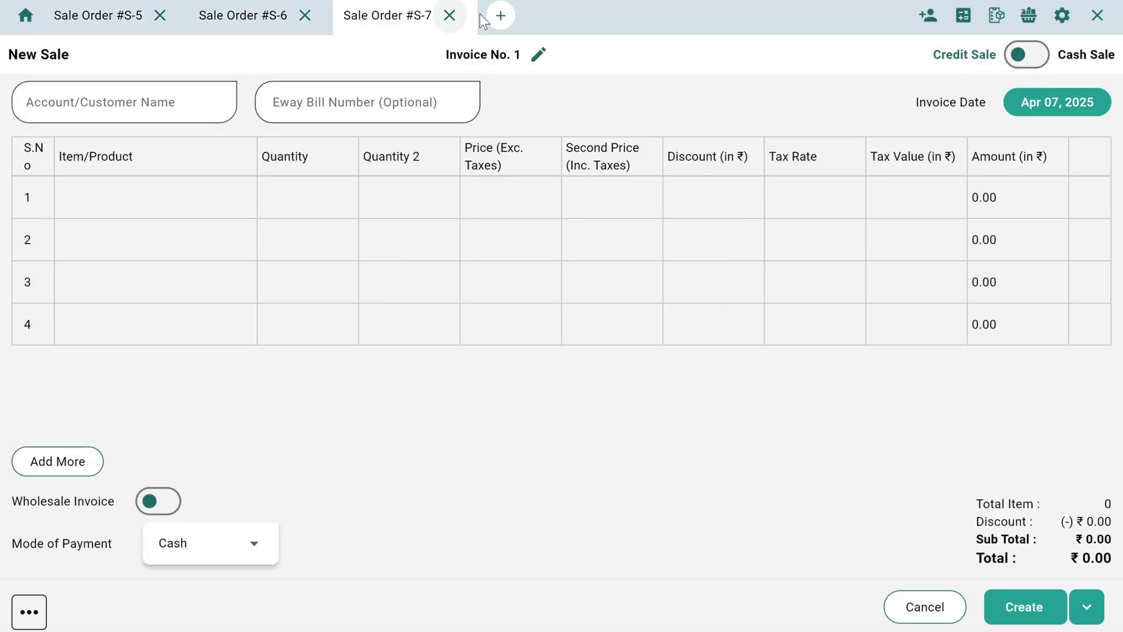
left_click(501, 17)
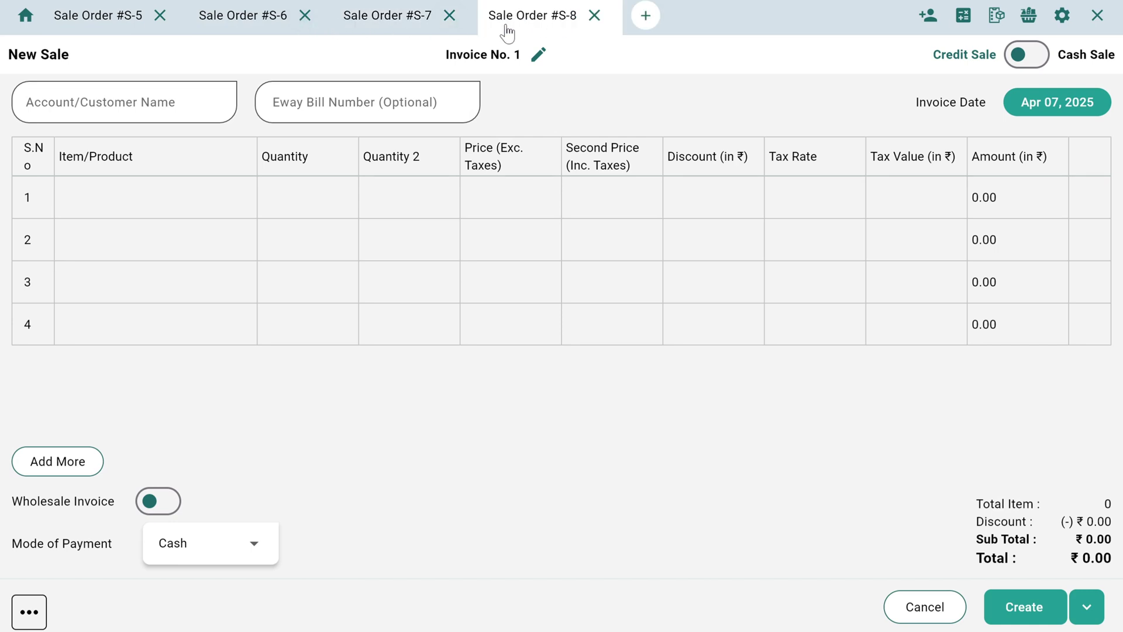
left_click(114, 25)
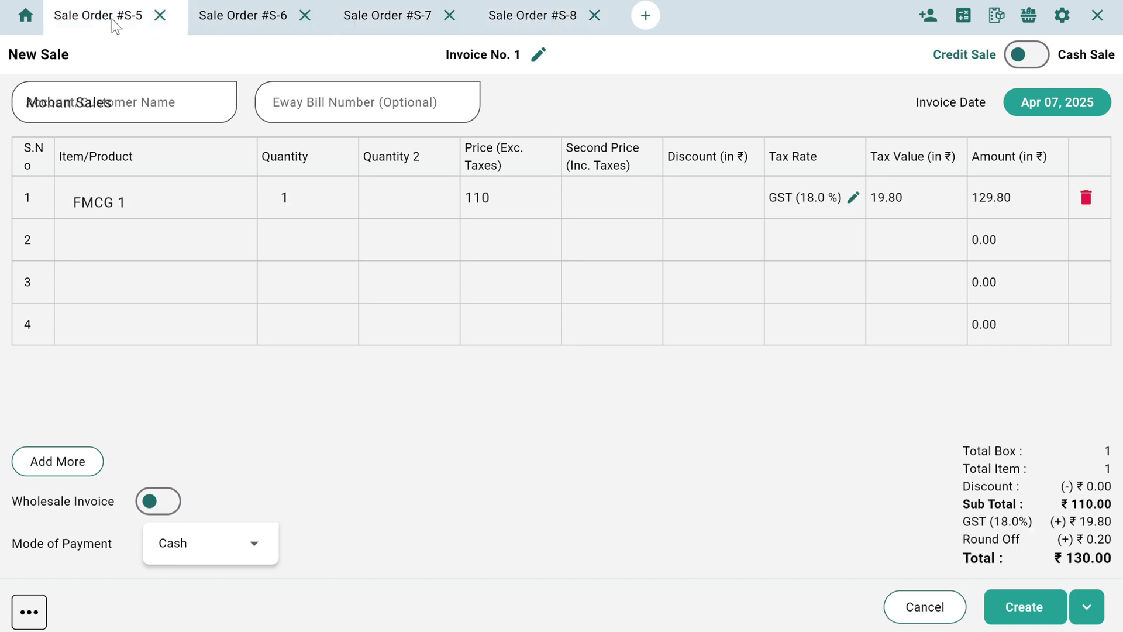
Set the first FMCG 1 item's quantities to 2 Box and 2 Pcs and its second-unit price to 12
left_click(300, 194)
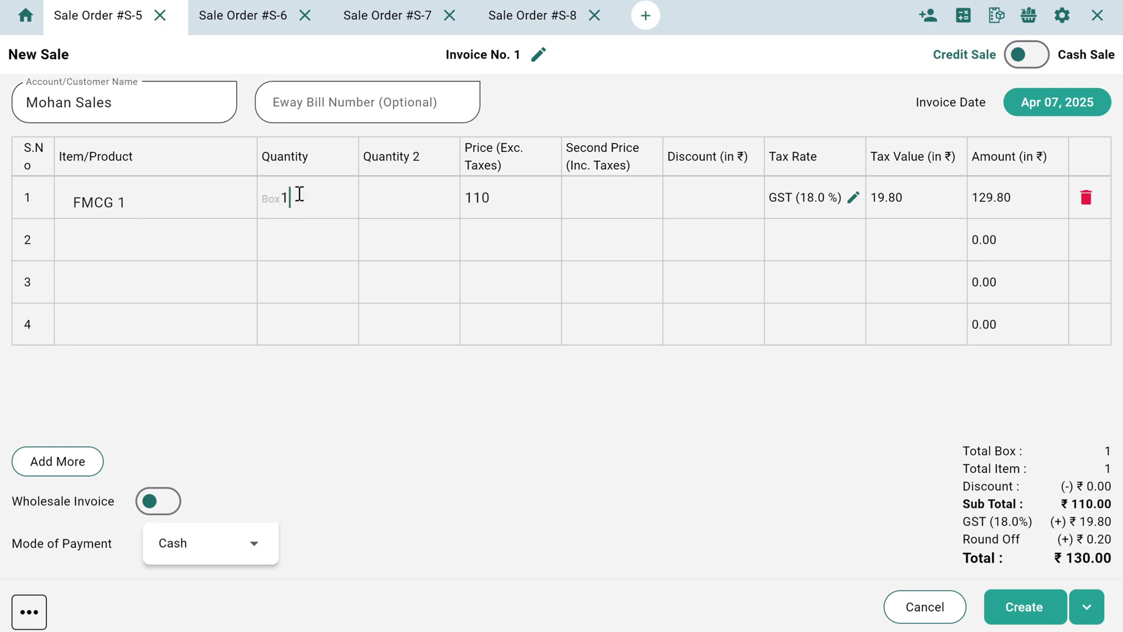
key("BackSpace")
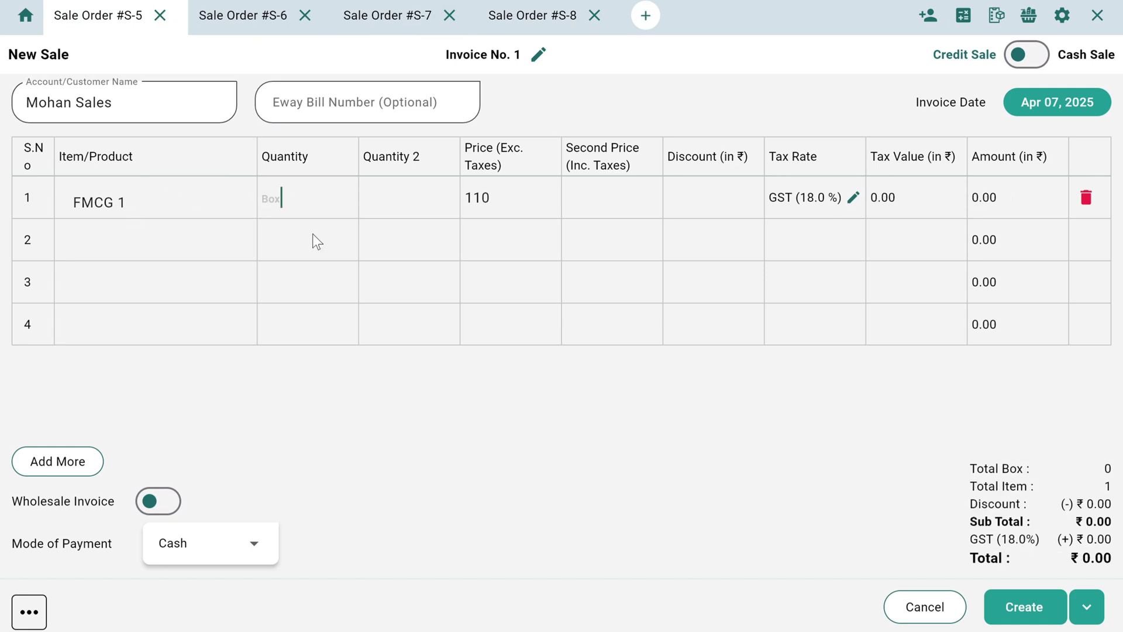
type("2")
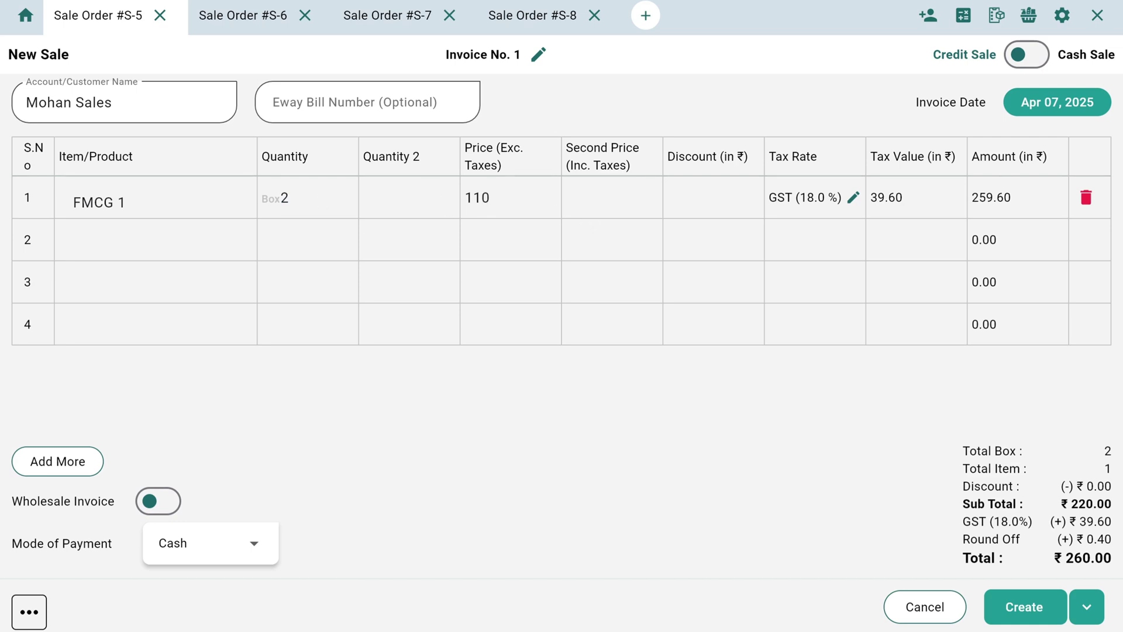
left_click(411, 193)
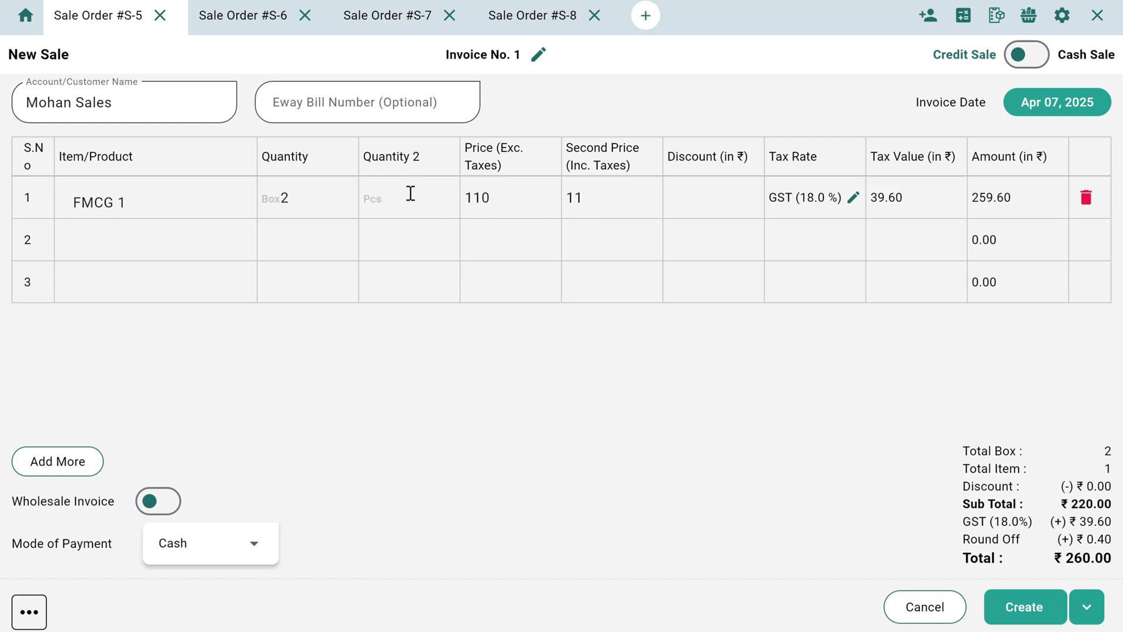
type("2")
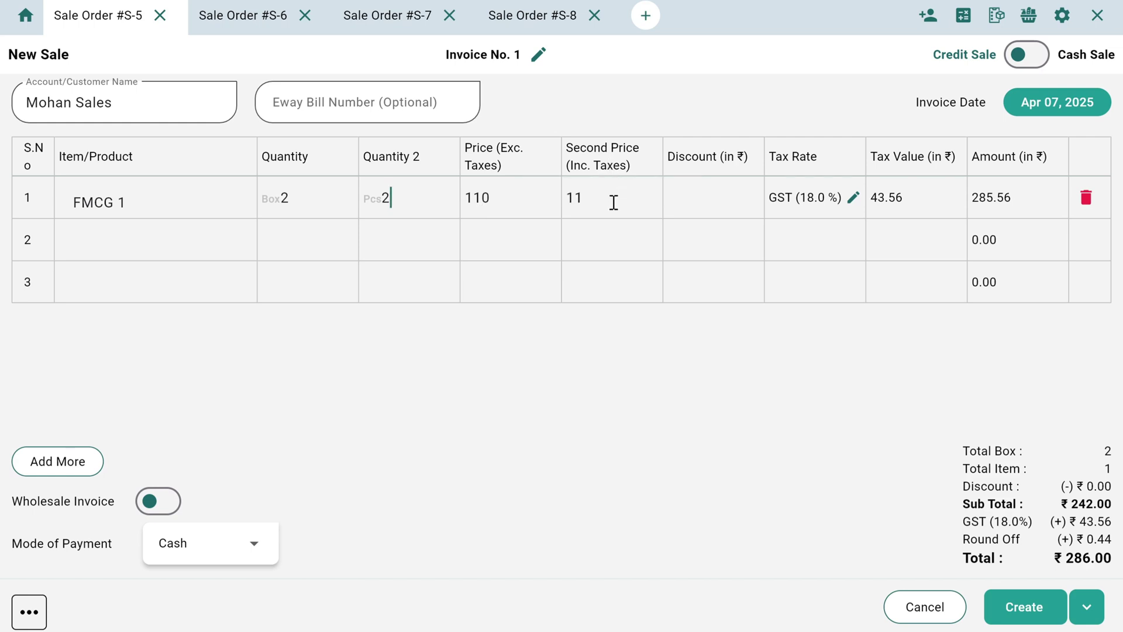
double_click(582, 201)
type("12")
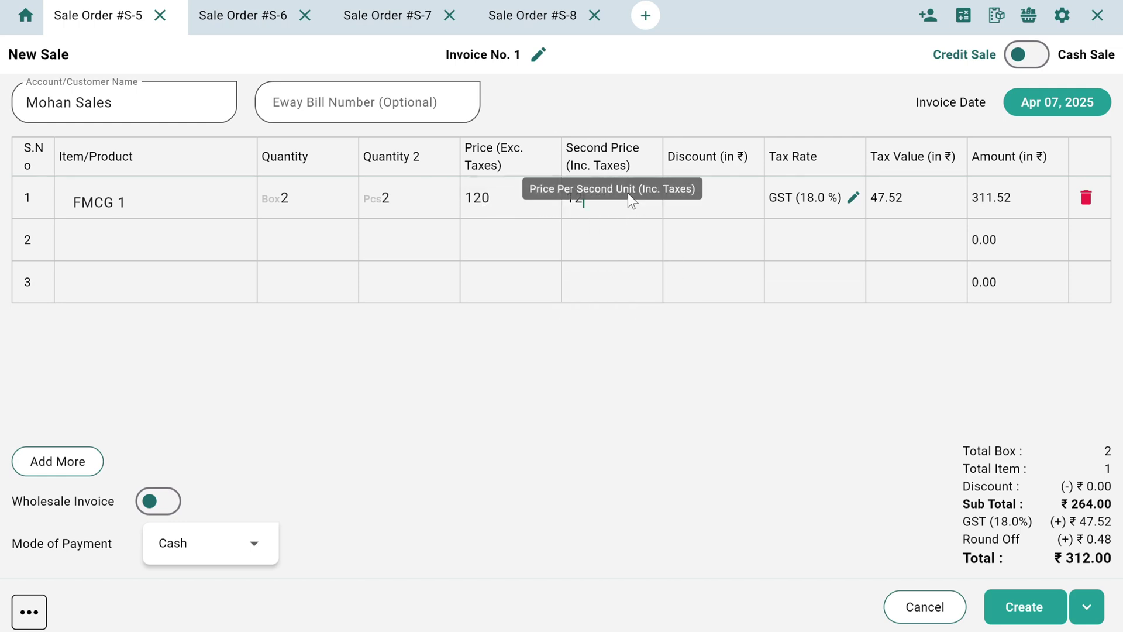
Change the first item to be sold in pieces only, with no boxes and 22 Pcs
left_click(274, 193)
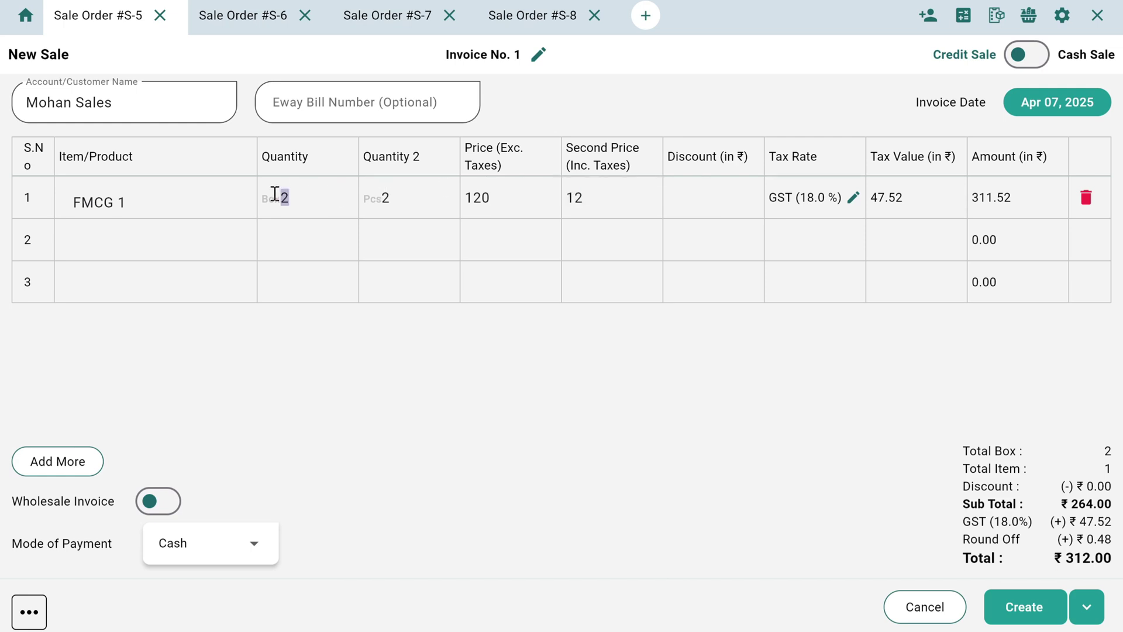
key("BackSpace")
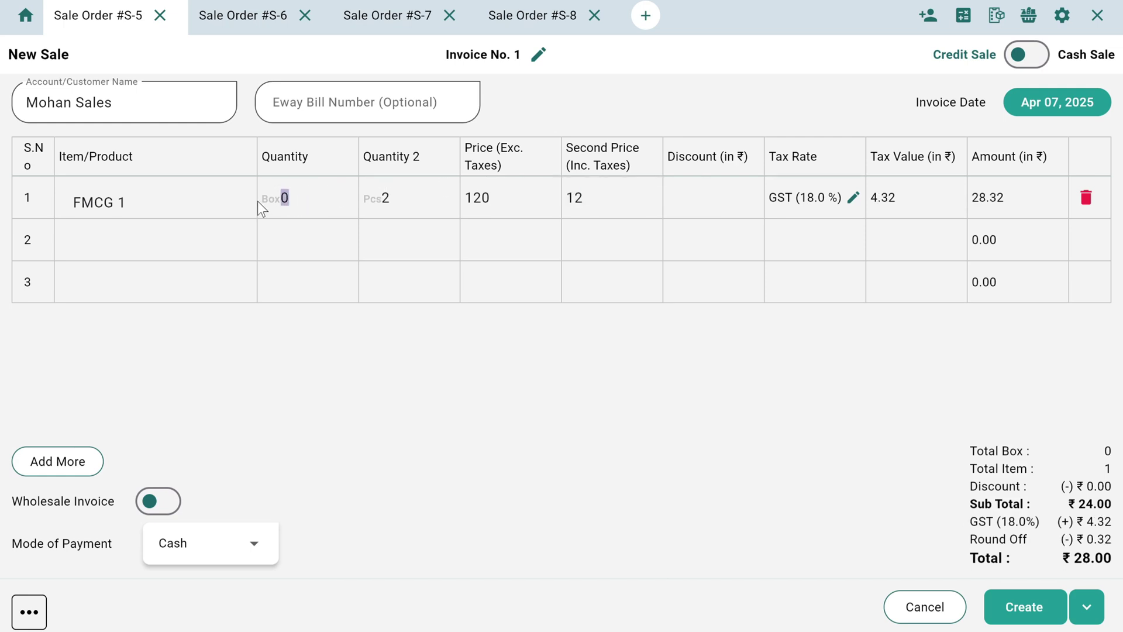
left_click(402, 209)
type("3")
key("BackSpace")
type("2")
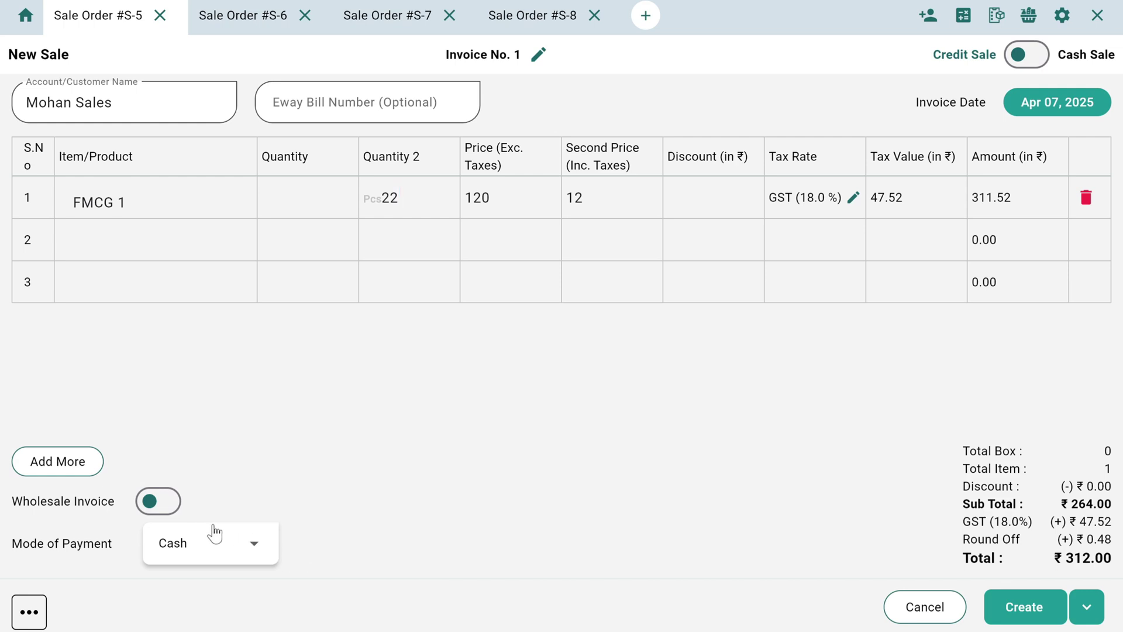
Enable wholesale invoicing and add FMCG 1 as the second item with 0 Box and 20 Pcs
left_click(158, 501)
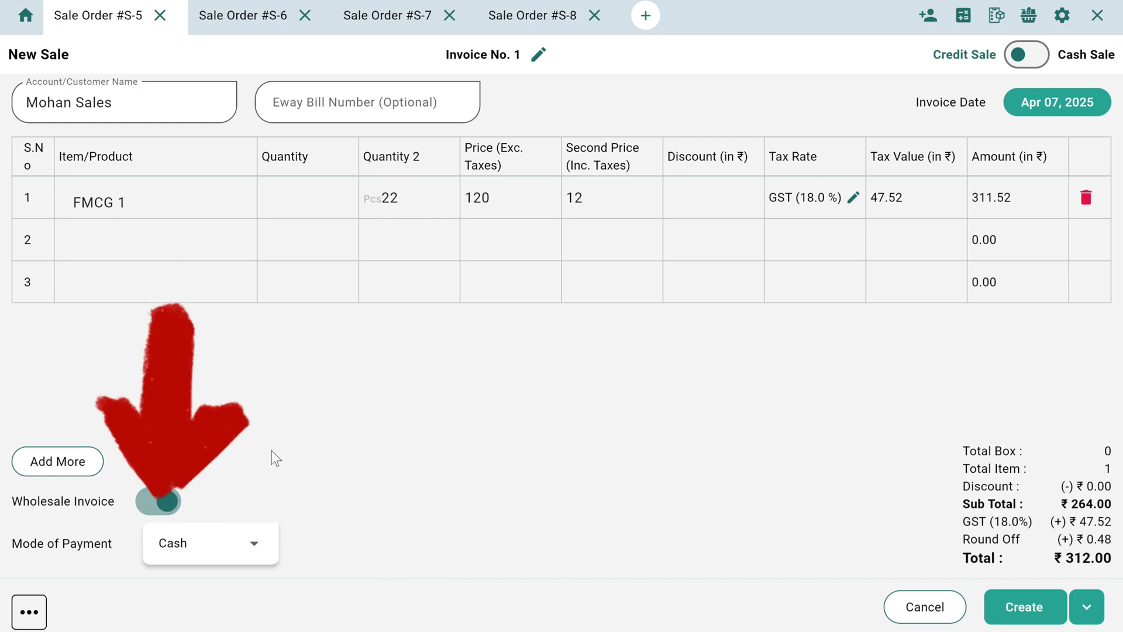
left_click(60, 238)
left_click(133, 303)
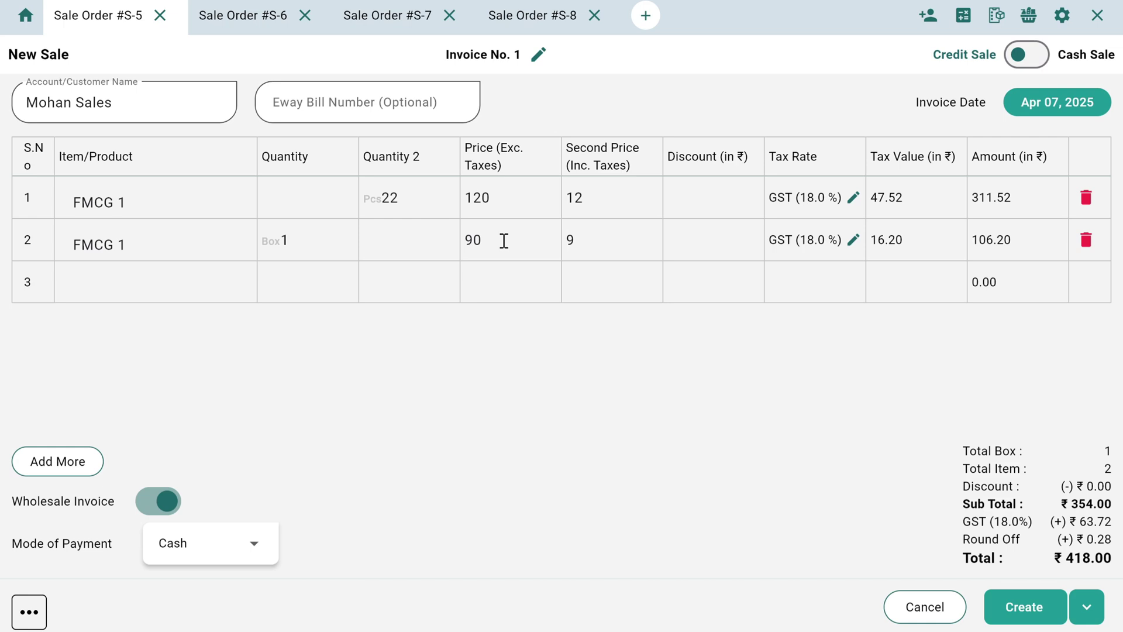
left_click(272, 240)
type("0")
left_click(420, 240)
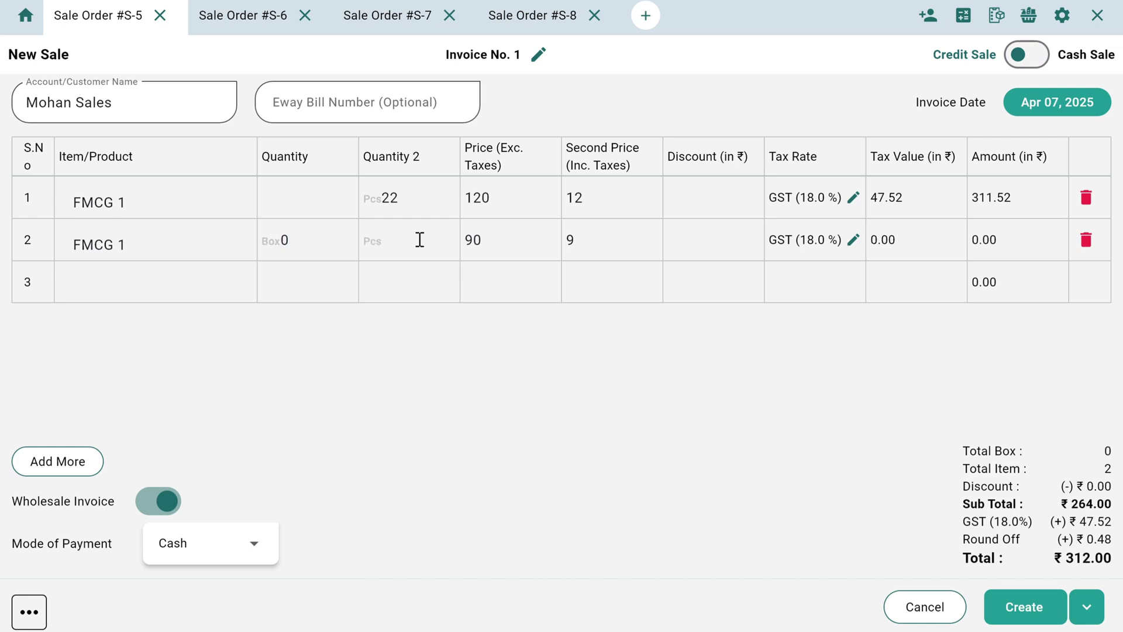
type("22")
key("BackSpace")
type("0")
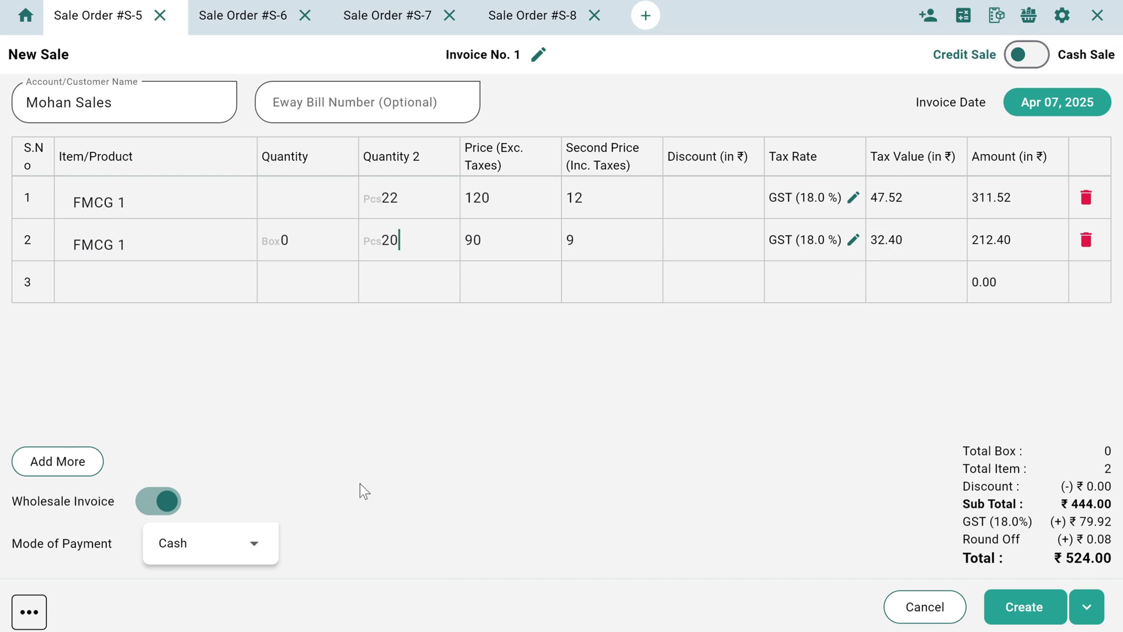
Examine the available modes of payment and the additional charges and details that the sale can include
left_click(240, 543)
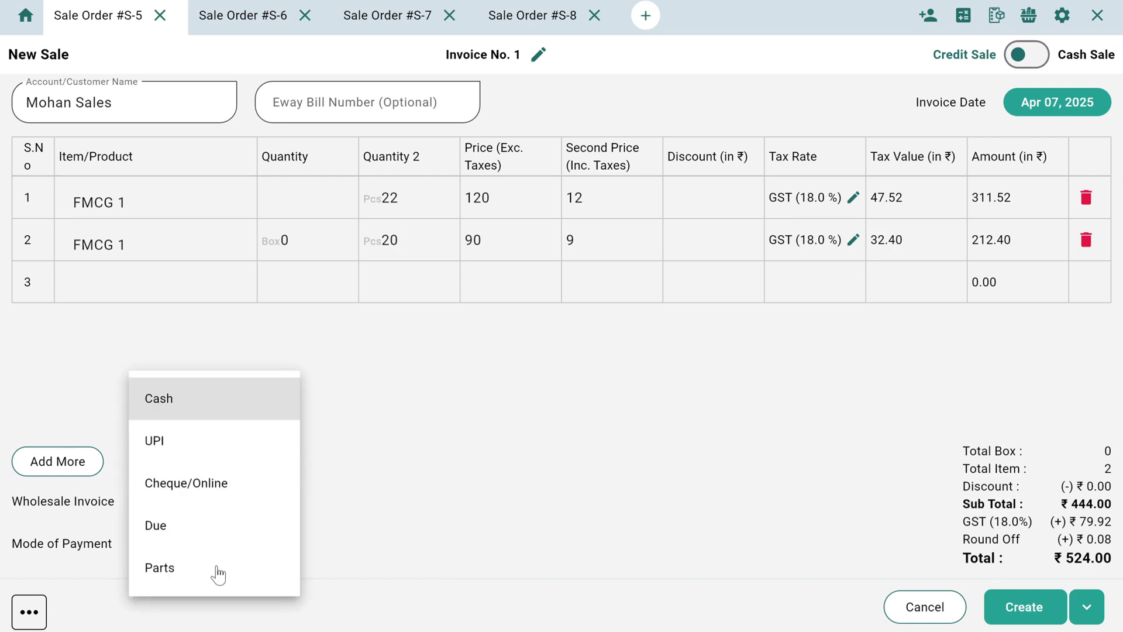
left_click(482, 519)
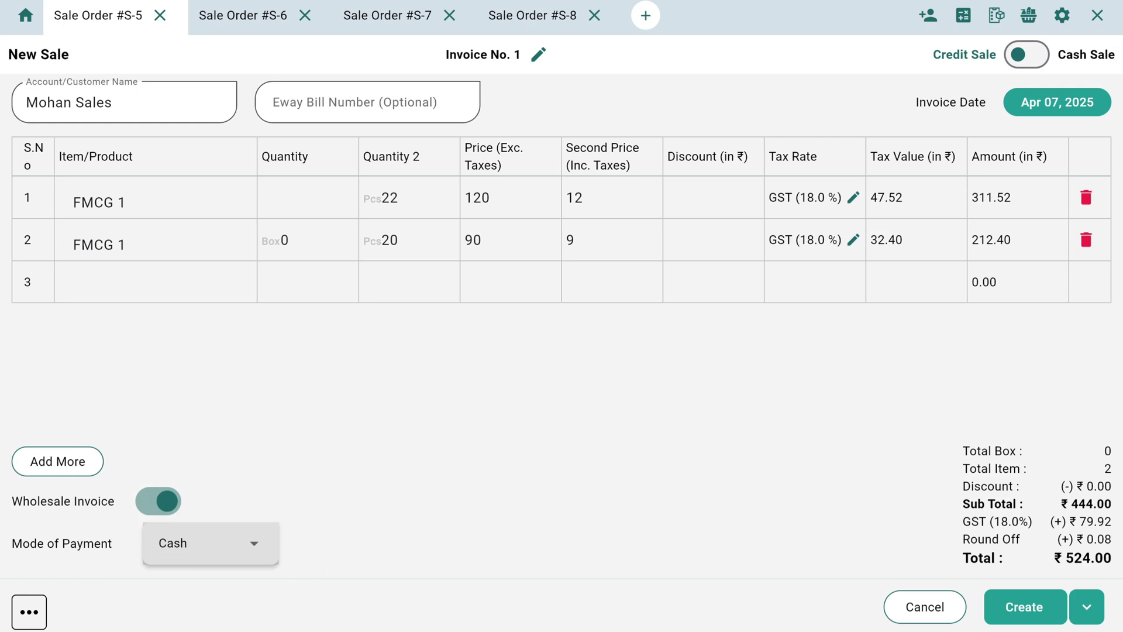
left_click(28, 610)
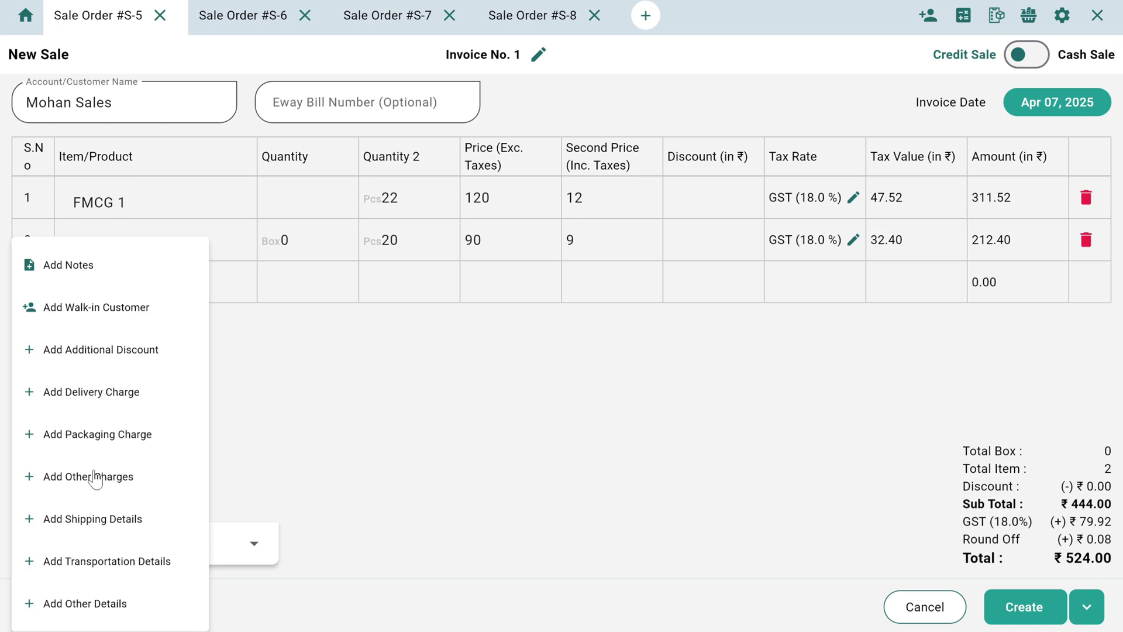
left_click(430, 536)
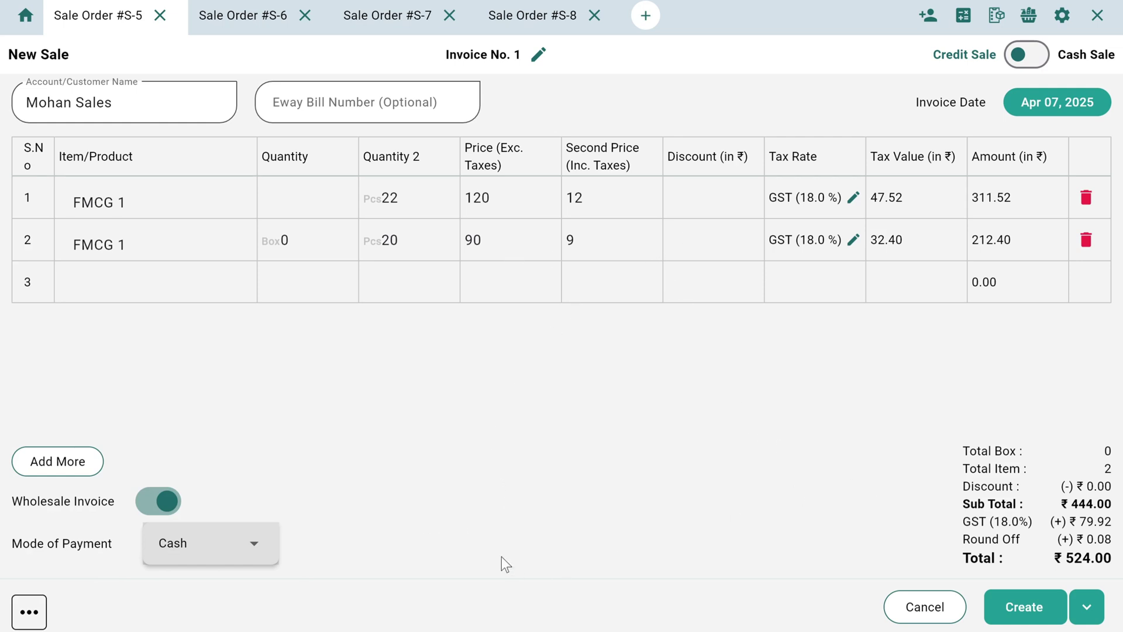
Create the sale invoice and review its preview from the header to the totals
left_click(1024, 606)
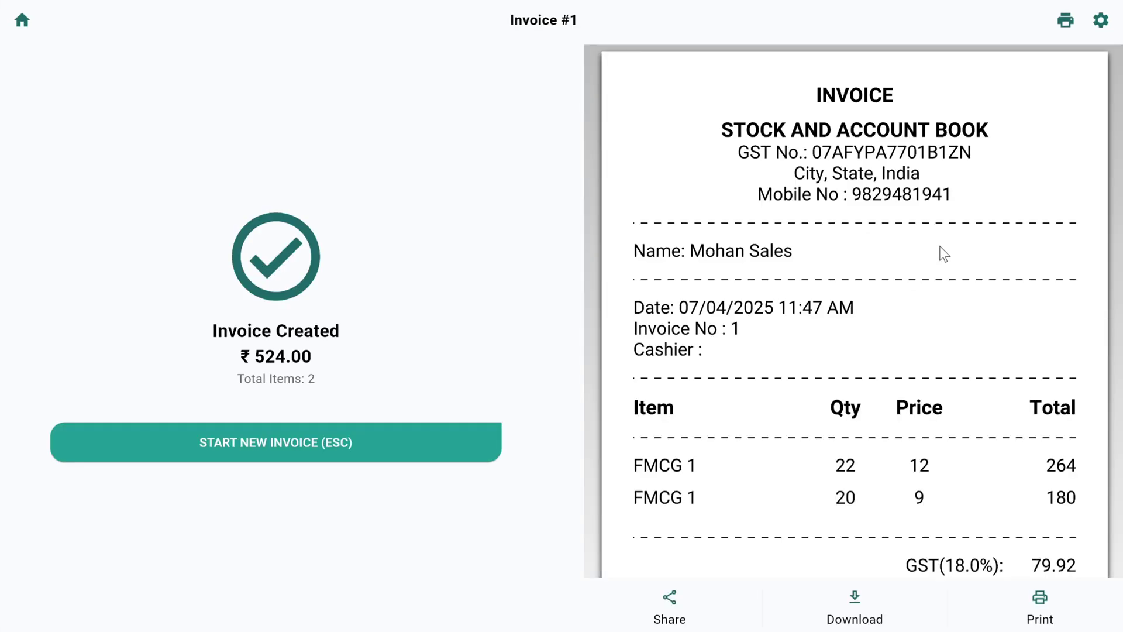
scroll(943, 253, "down", 3)
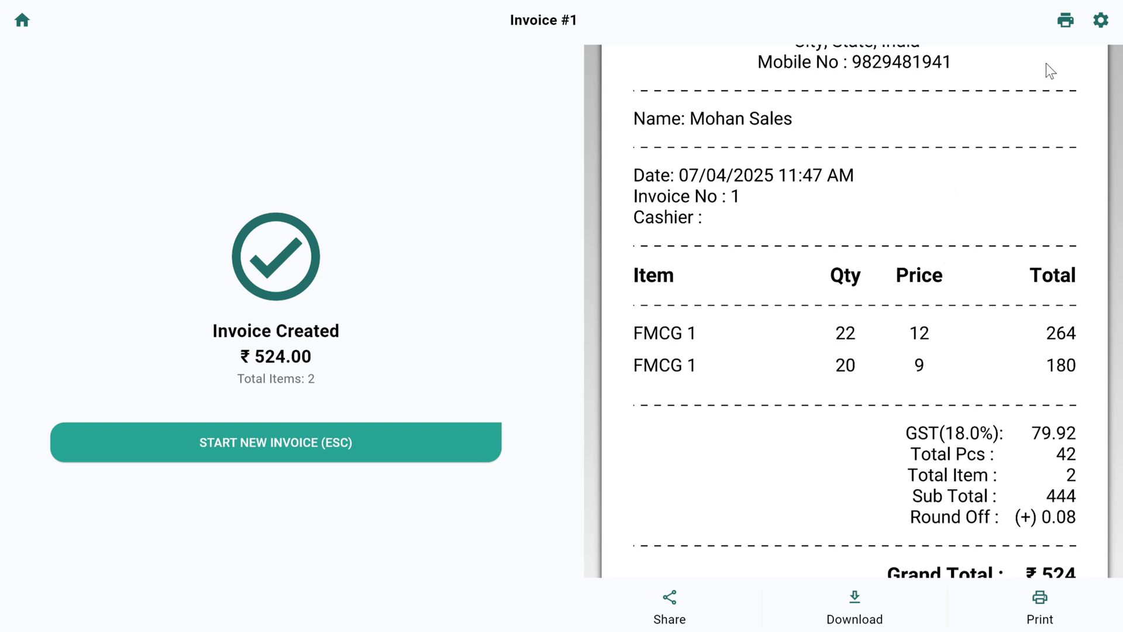
scroll(1061, 65, "up", 3)
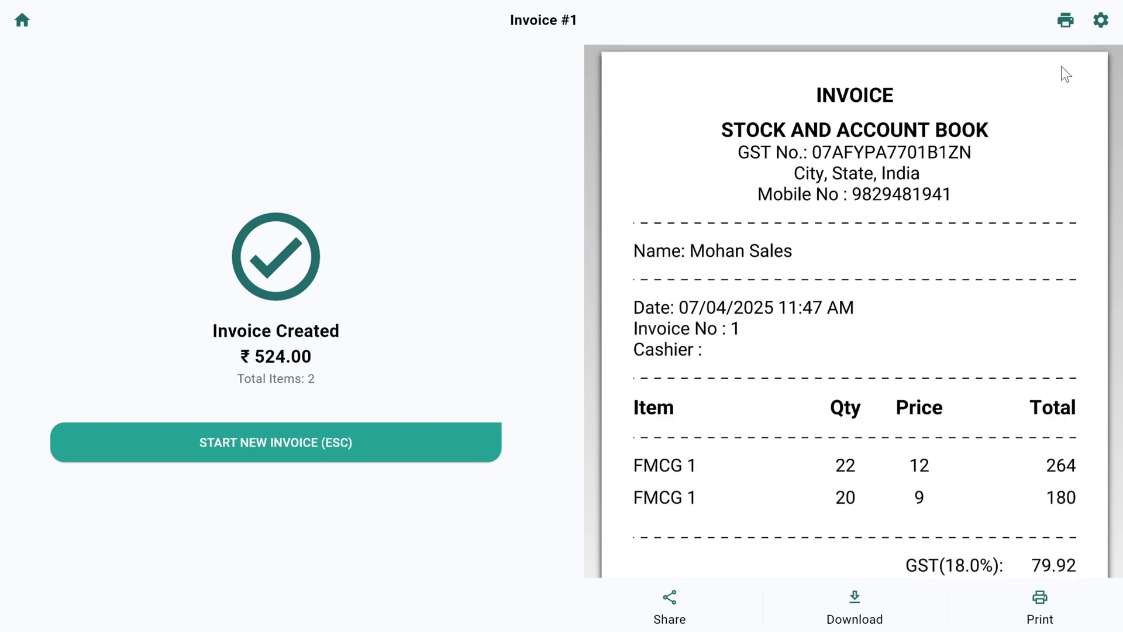
Set the invoice page format to a4, save the invoice settings and close them
left_click(1101, 19)
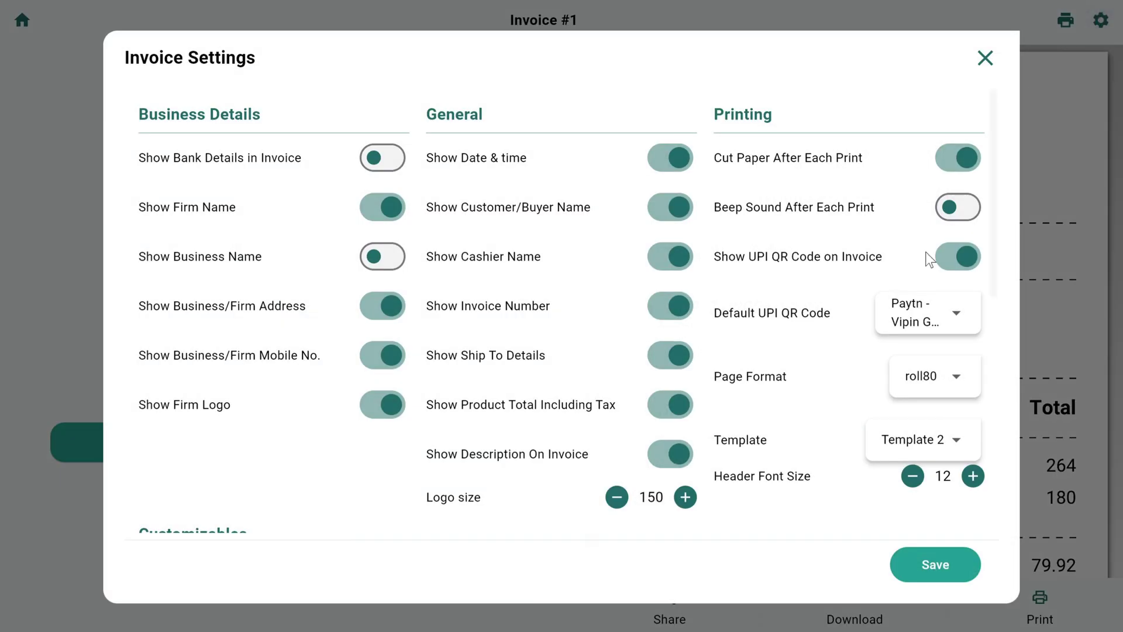
left_click(922, 373)
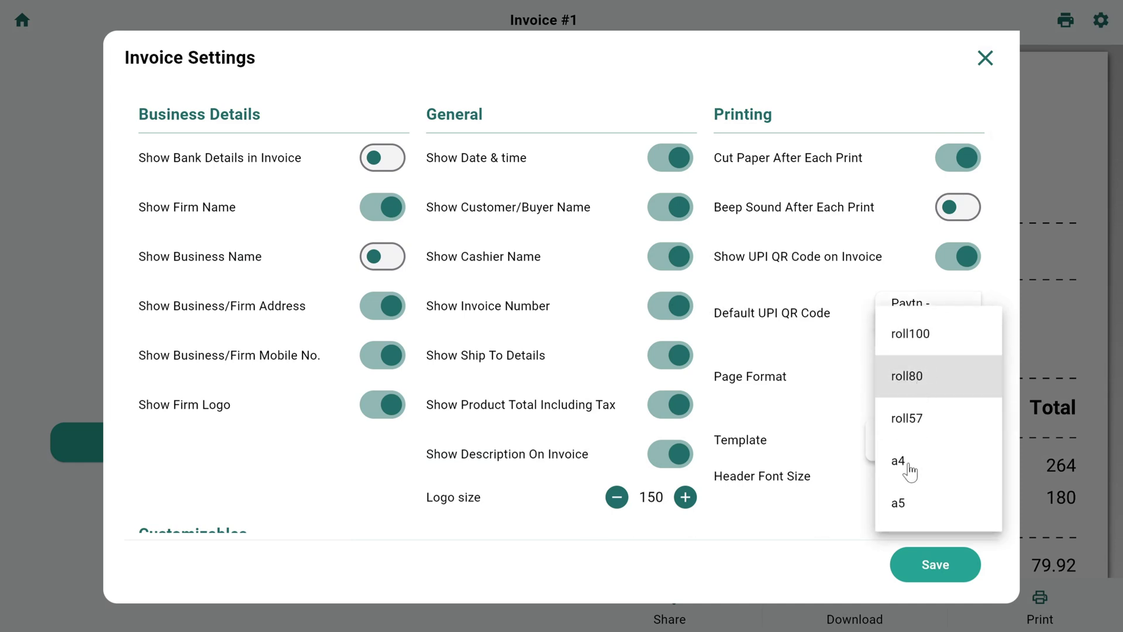
left_click(916, 463)
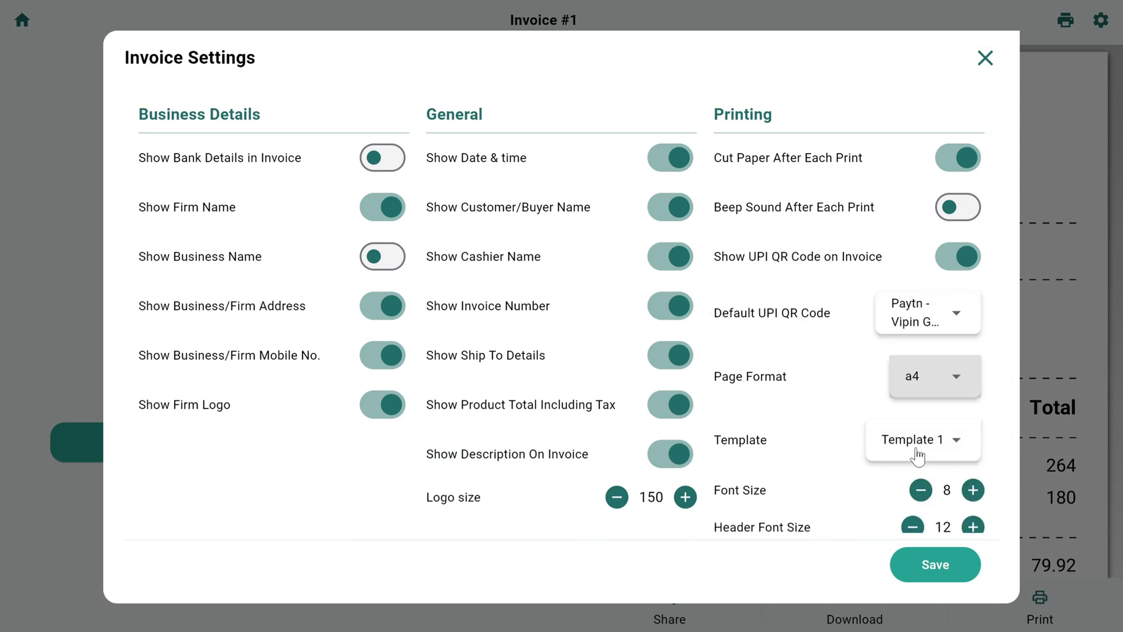
left_click(954, 578)
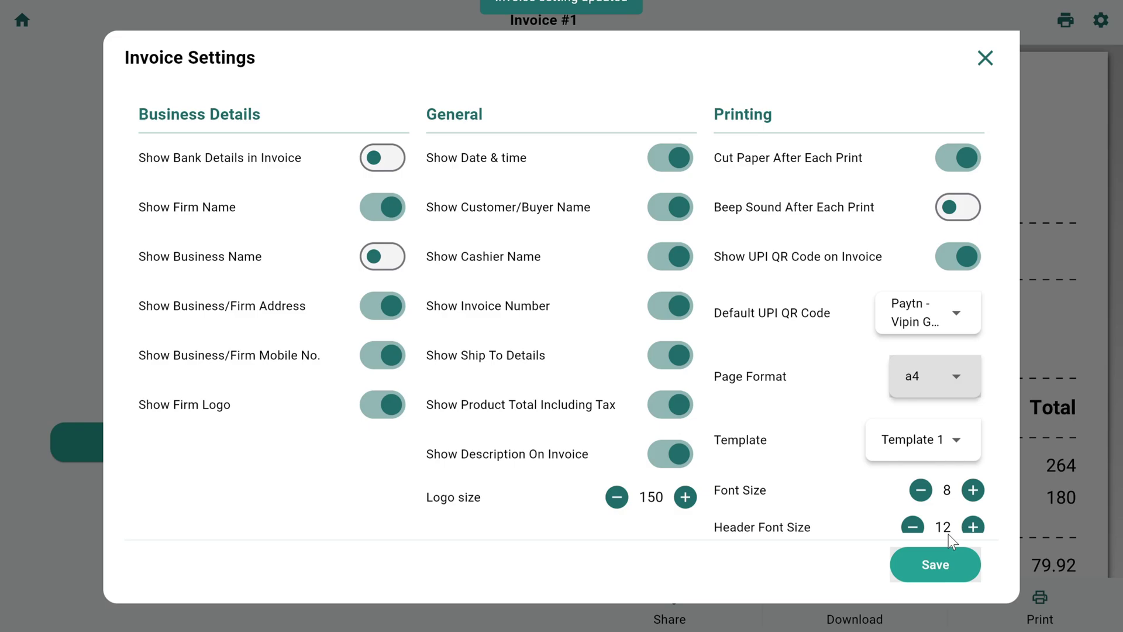
left_click(982, 60)
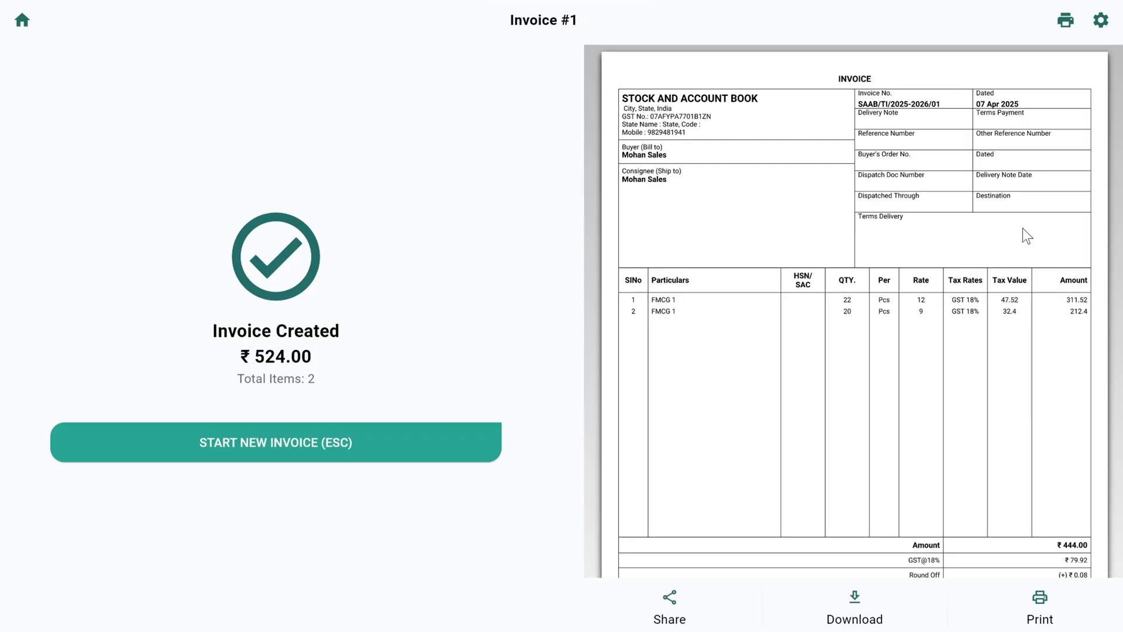
Examine the a4 invoice preview, including its header, buyer details, item rows, tax, totals and QR code
scroll(831, 181, "down", 3)
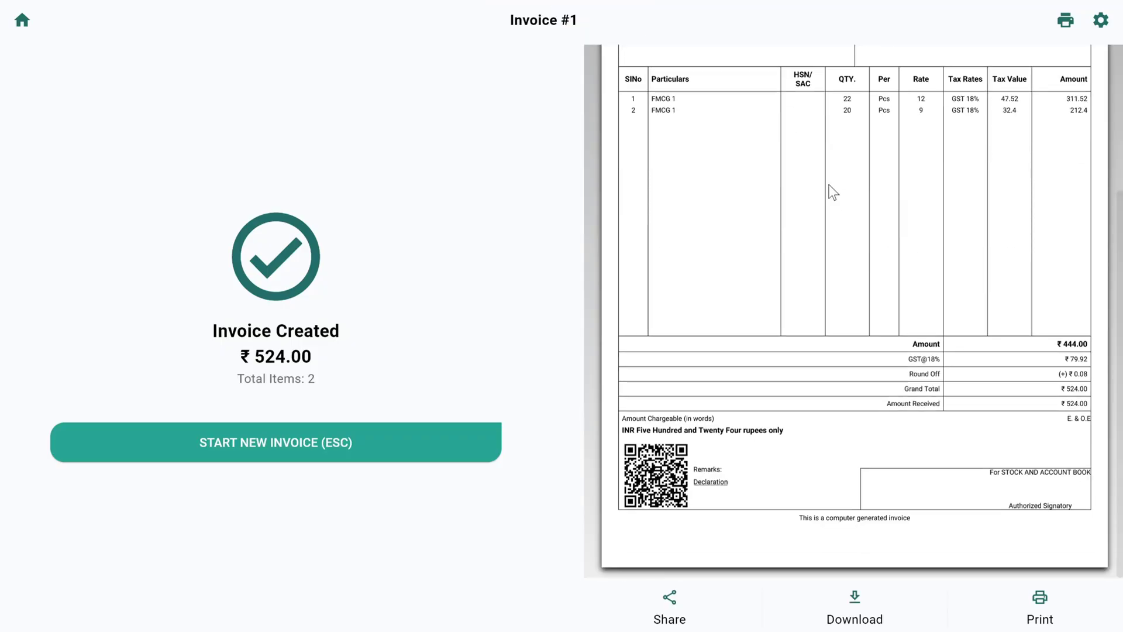
scroll(793, 208, "up", 5)
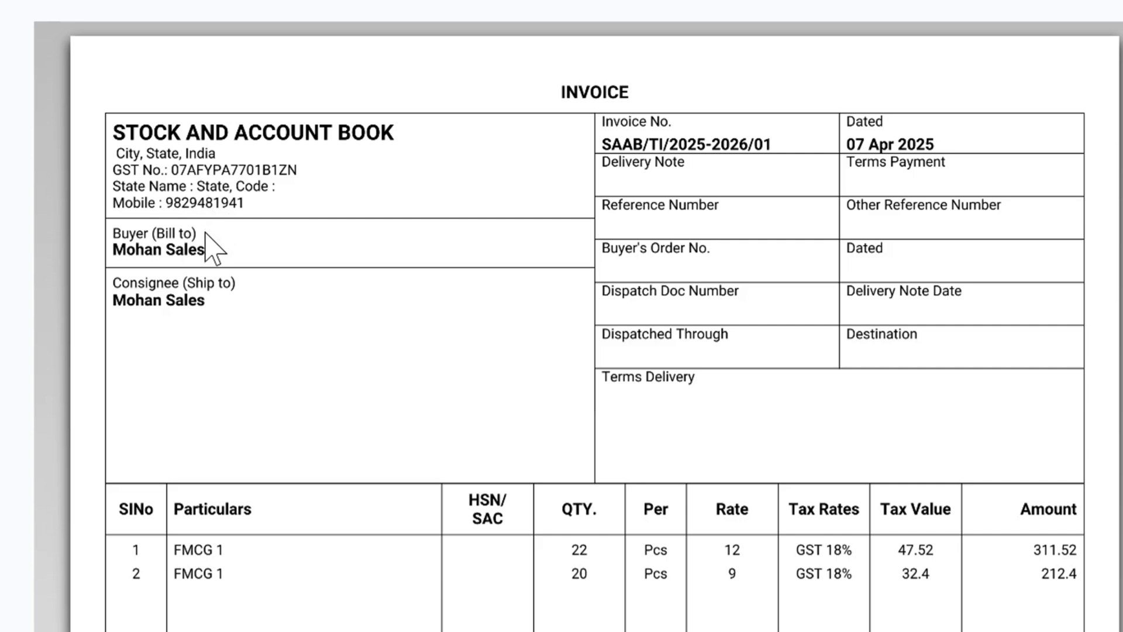
scroll(205, 232, "down", 2)
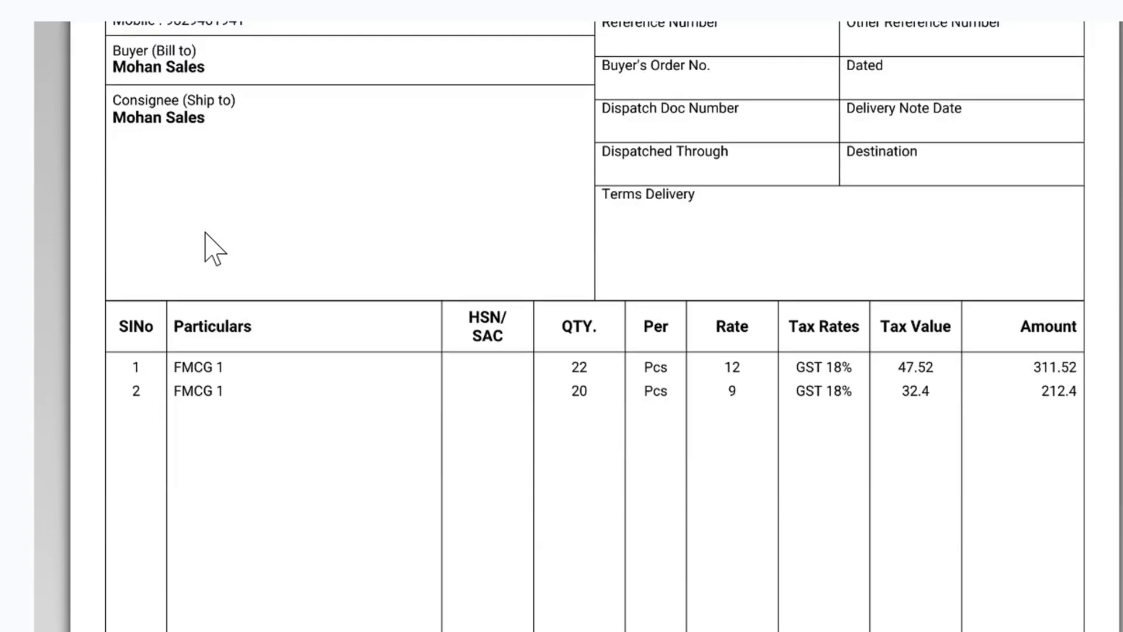
scroll(264, 164, "up", 2)
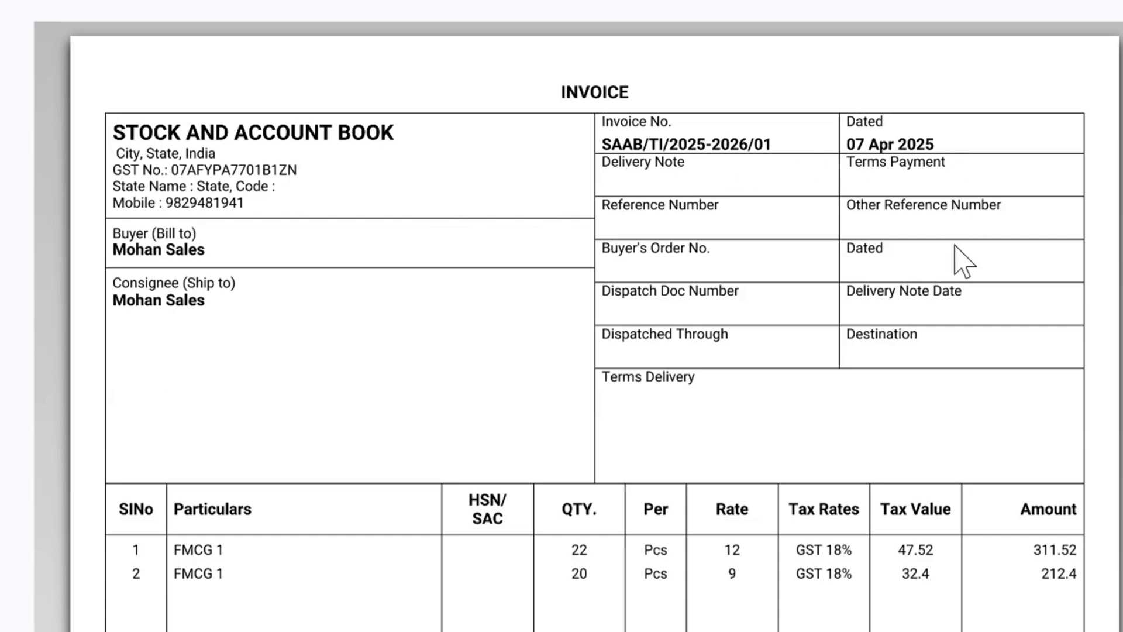
scroll(778, 450, "down", 2)
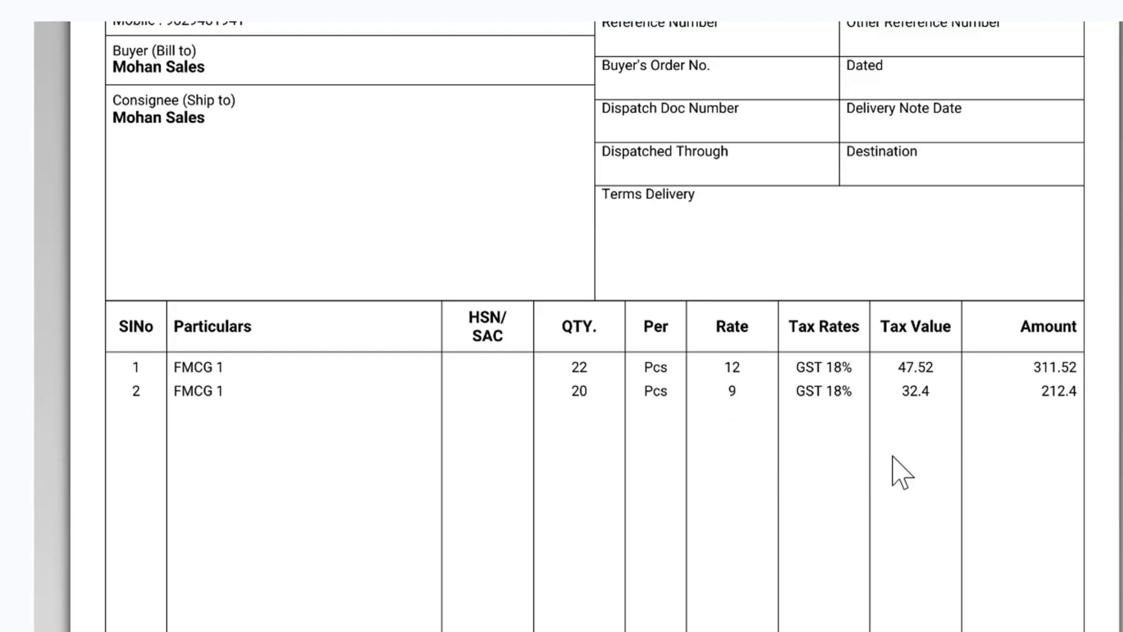
scroll(897, 471, "down", 8)
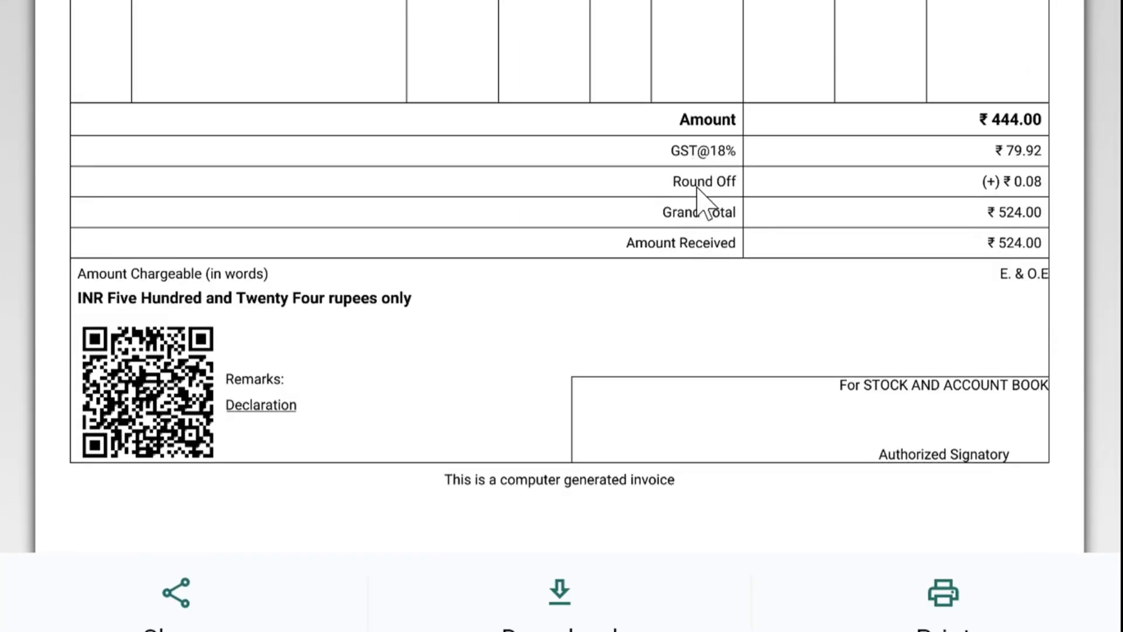
scroll(889, 272, "down", 1)
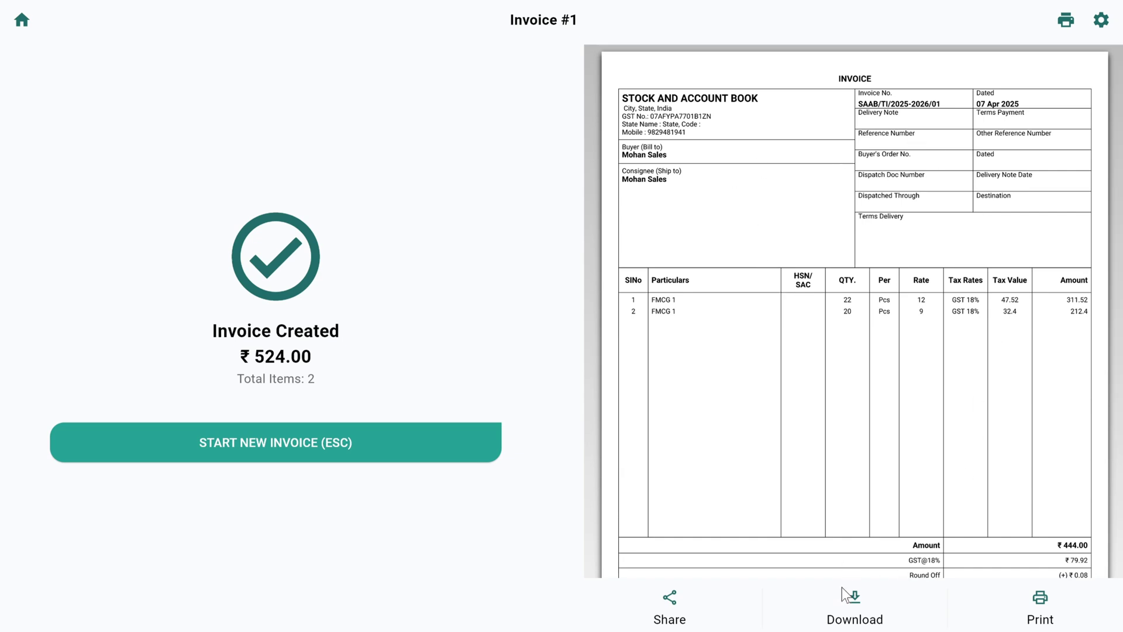
Enable automatic unit conversion for conversion overflow in billing and purchase, then save and close the billing settings
left_click(345, 456)
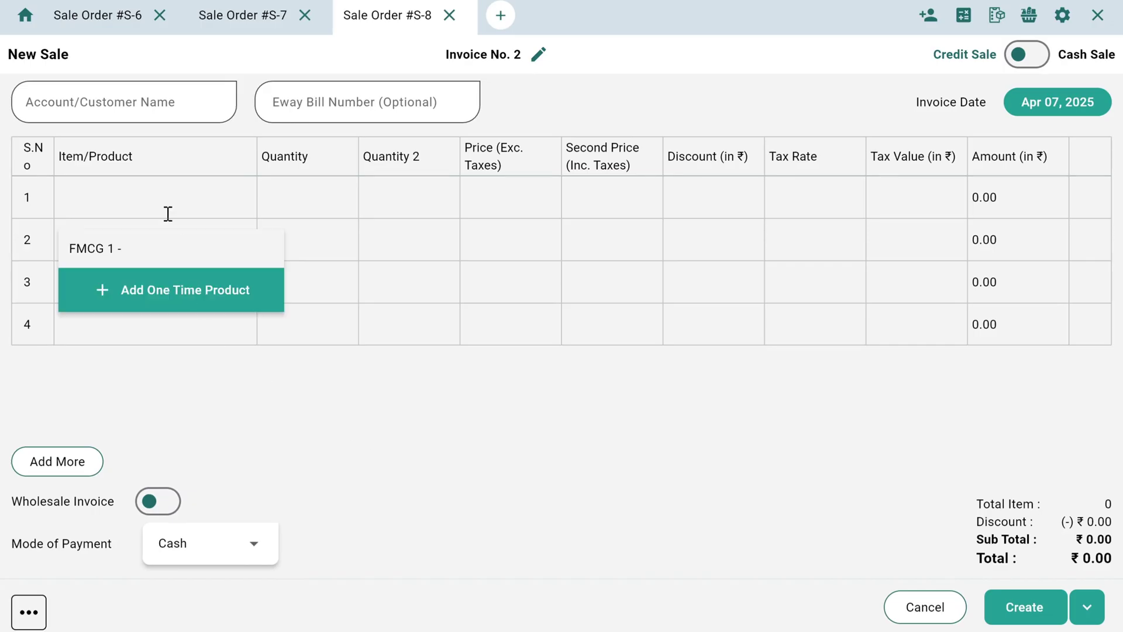
left_click(26, 14)
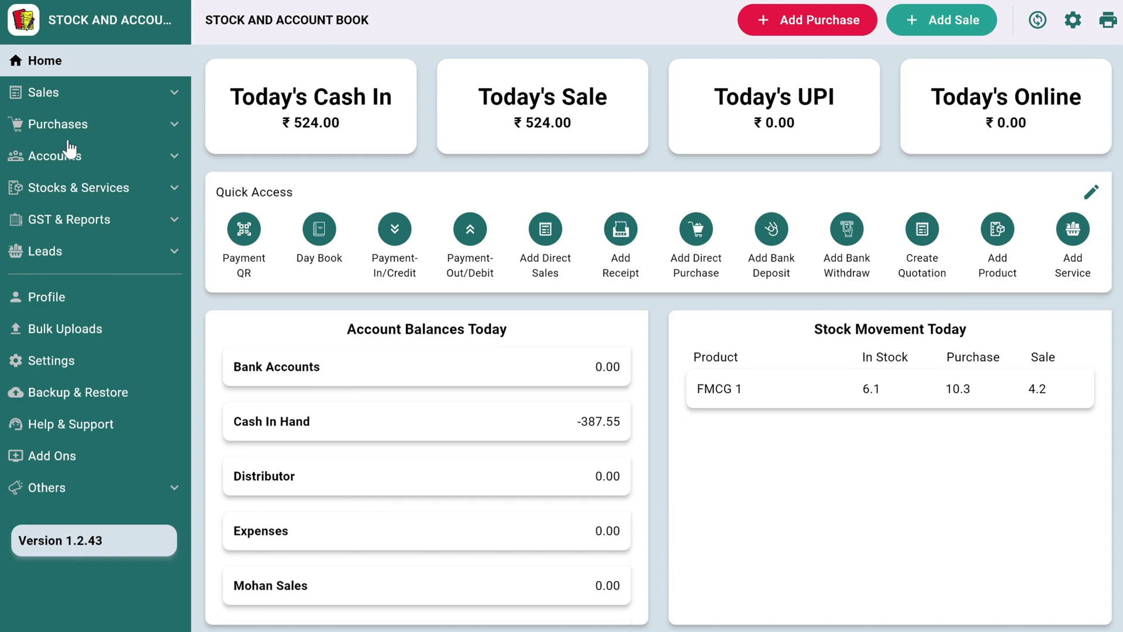
left_click(66, 367)
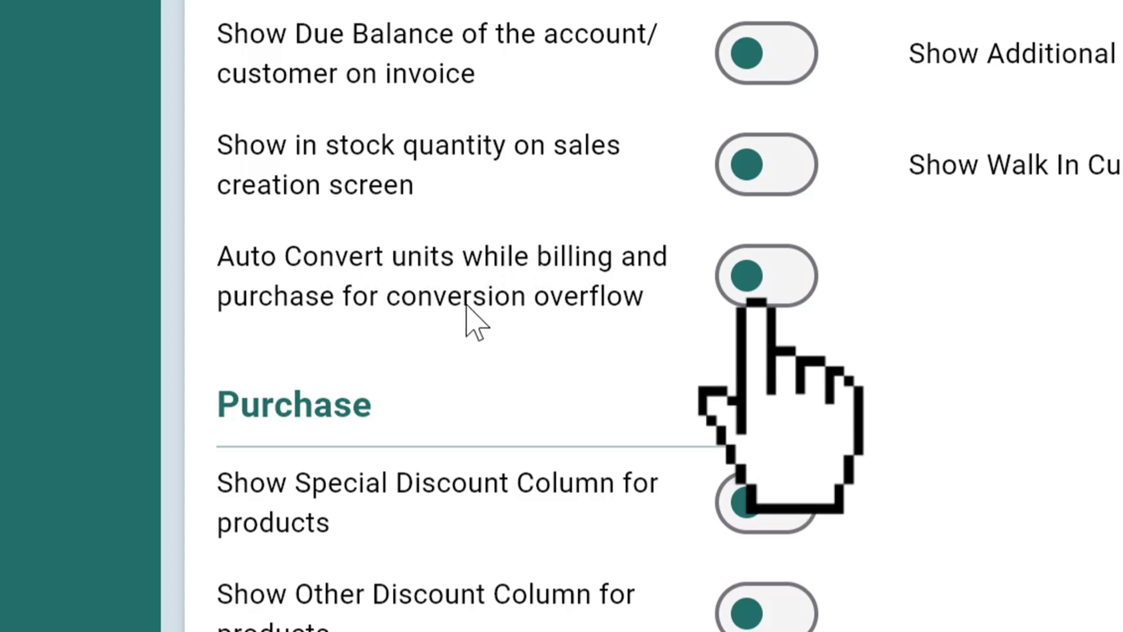
left_click(755, 279)
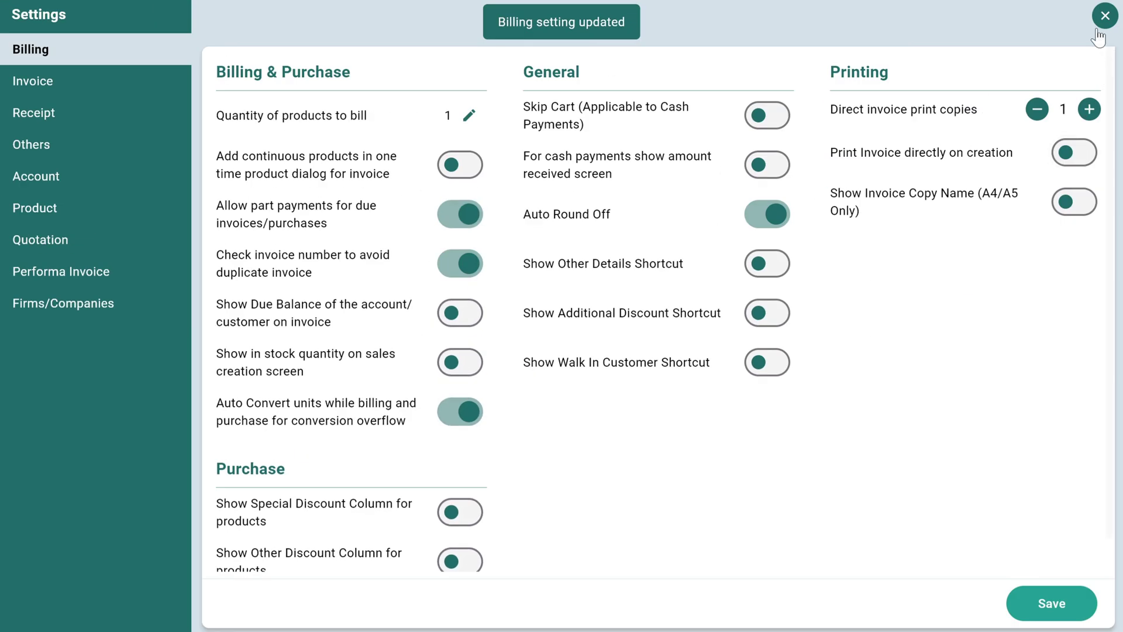
left_click(1103, 18)
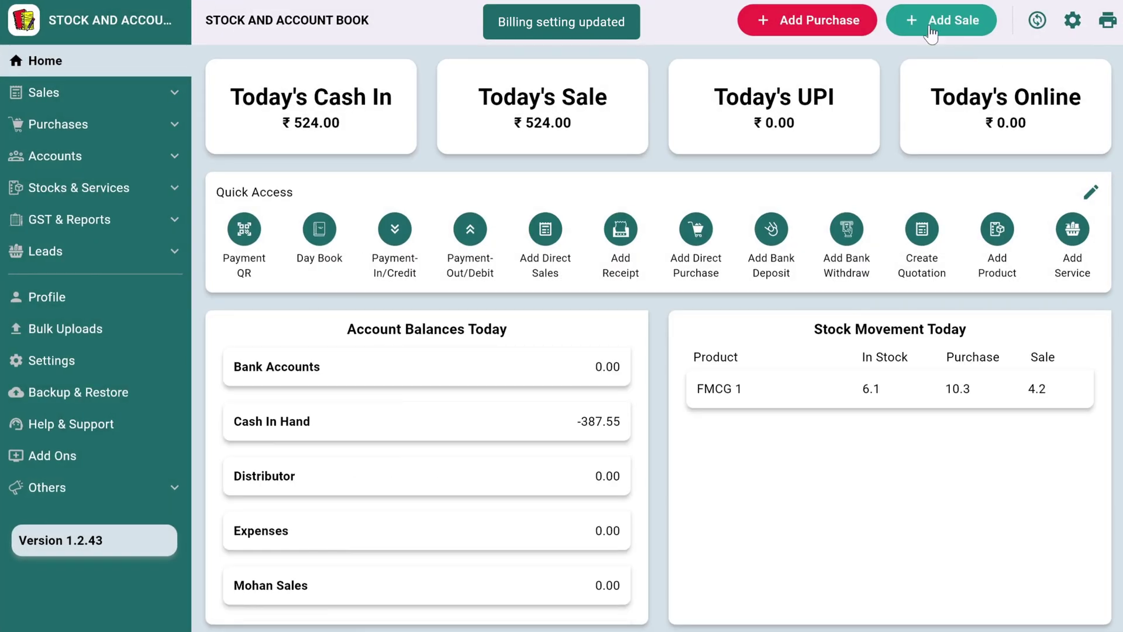
Start a new sale and add the product FMCG 1 as its first item
left_click(930, 19)
left_click(220, 202)
left_click(185, 251)
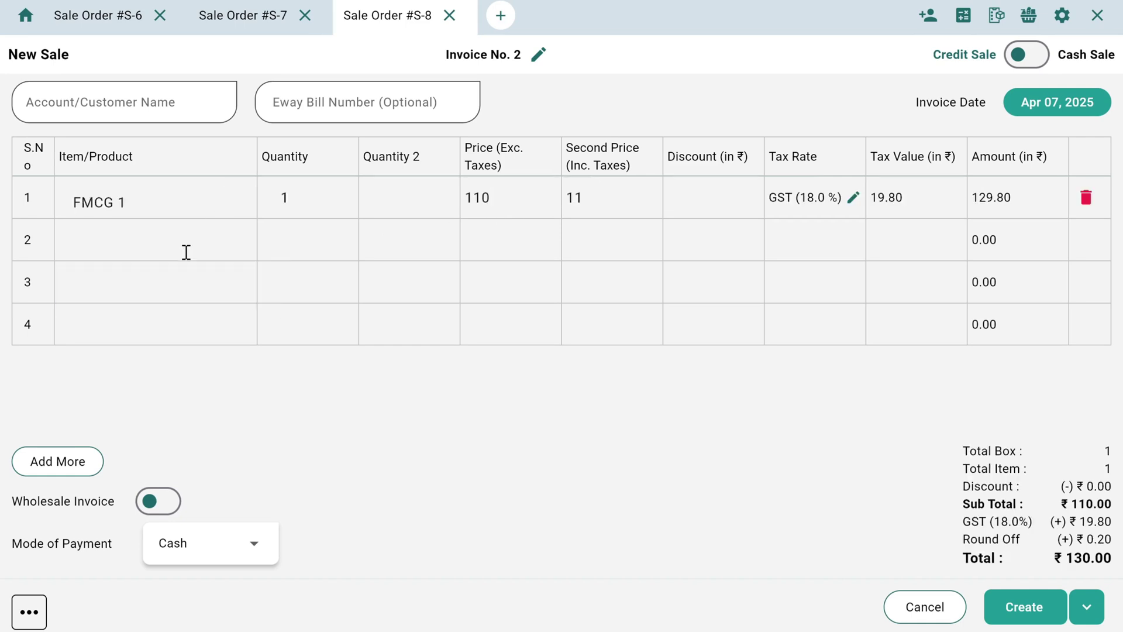
Clear the box quantity of FMCG 1, set its second quantity to 22 Pcs and create the invoice
double_click(311, 193)
type("0")
double_click(270, 195)
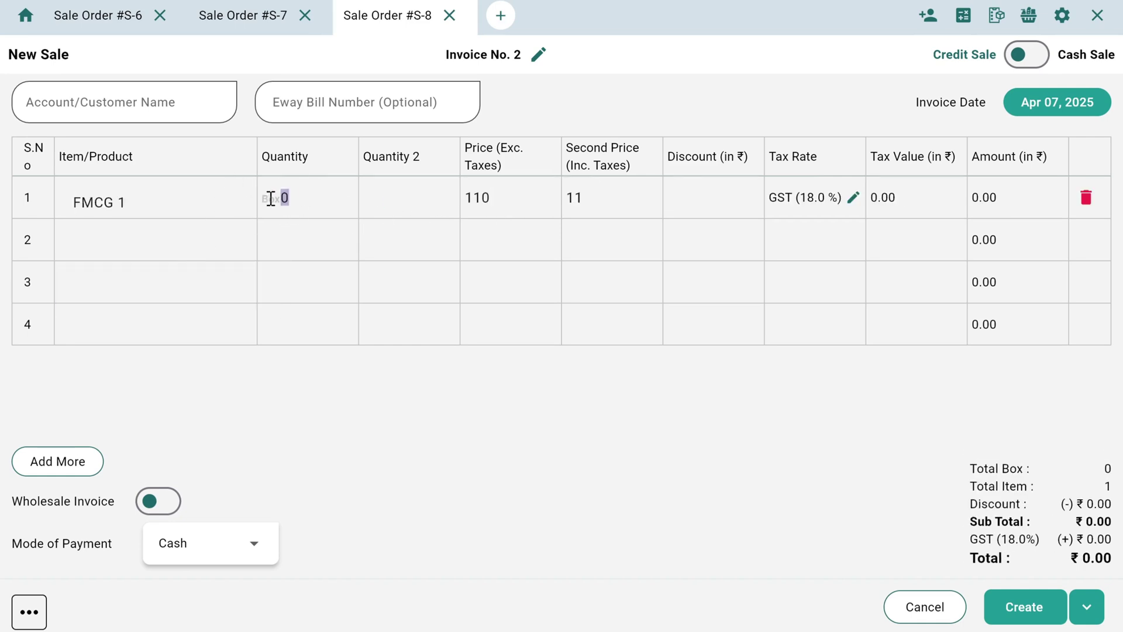
key("BackSpace")
left_click(392, 192)
type("22")
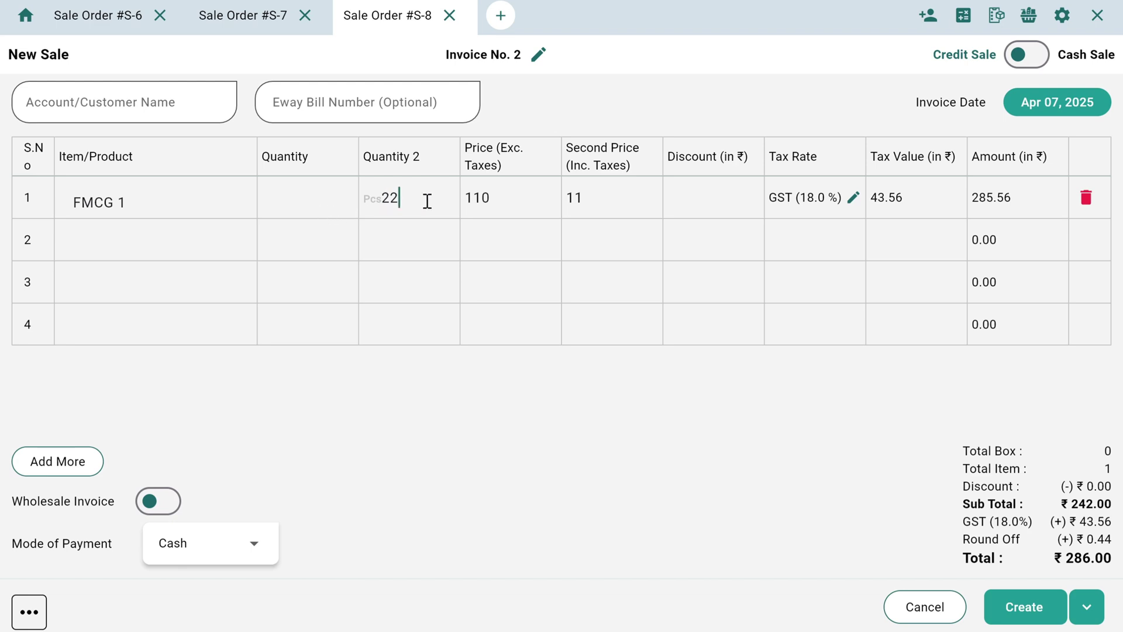
left_click(1018, 607)
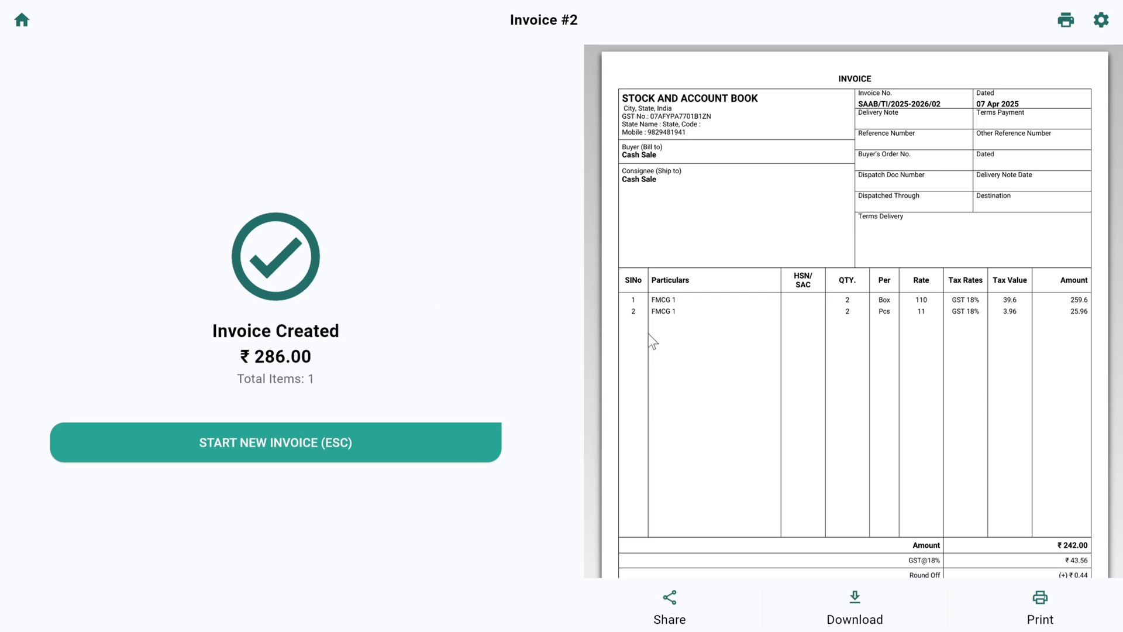
Check the stock movement and the first and second unit stock of FMCG 1, then return to the home dashboard
left_click(20, 24)
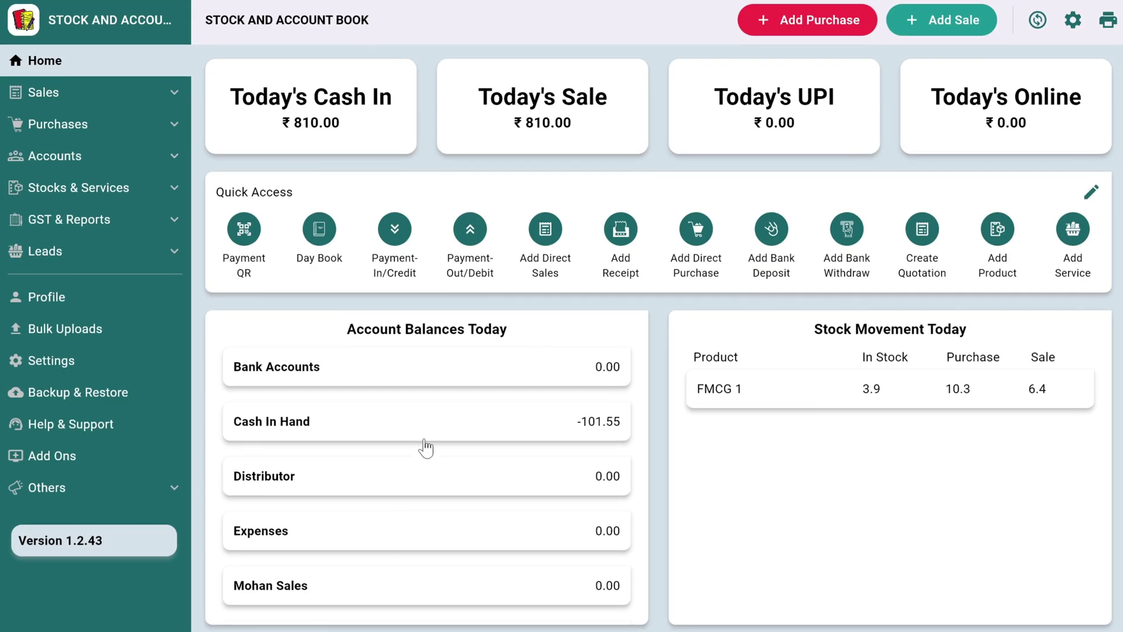
left_click(94, 190)
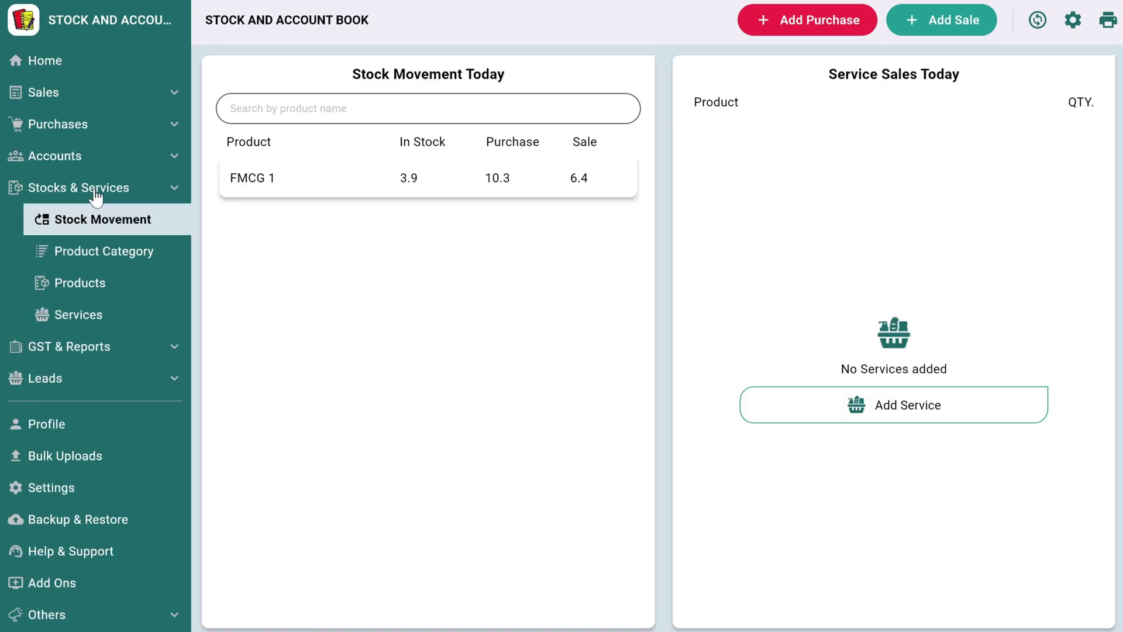
left_click(94, 287)
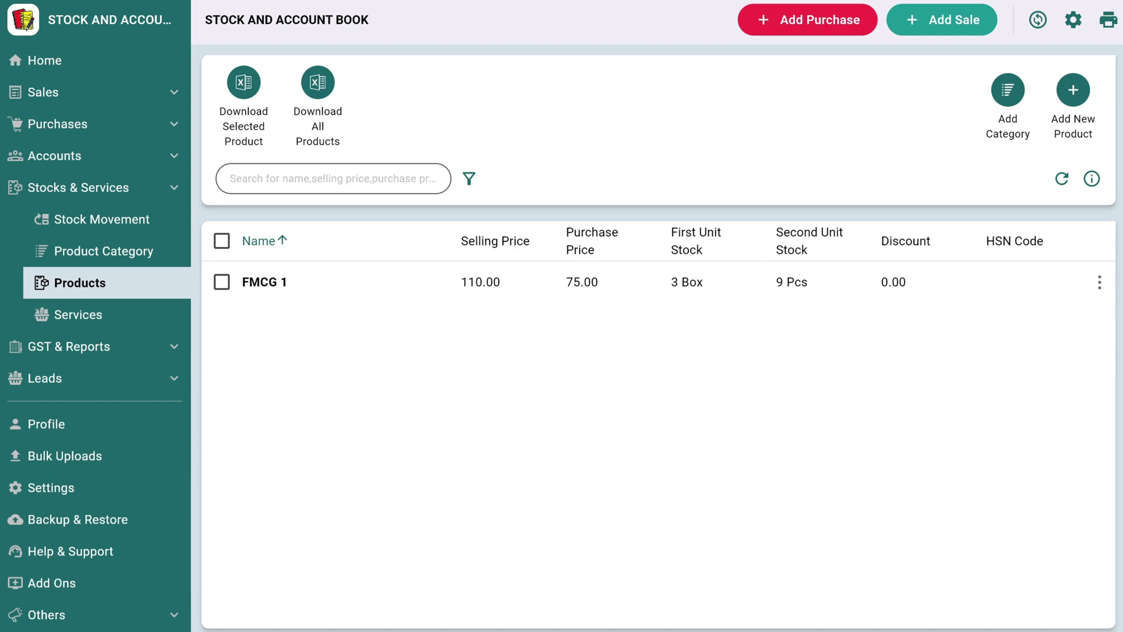
left_click(30, 62)
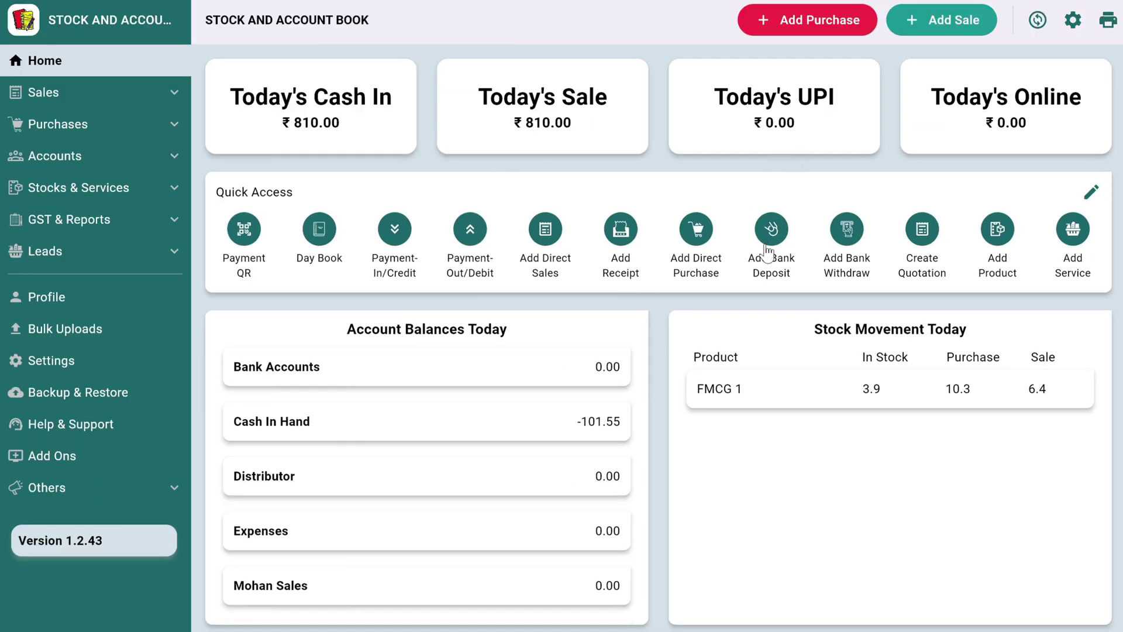
Review the sales invoices list and its filters for date range, mode of payment and status
left_click(119, 95)
left_click(462, 161)
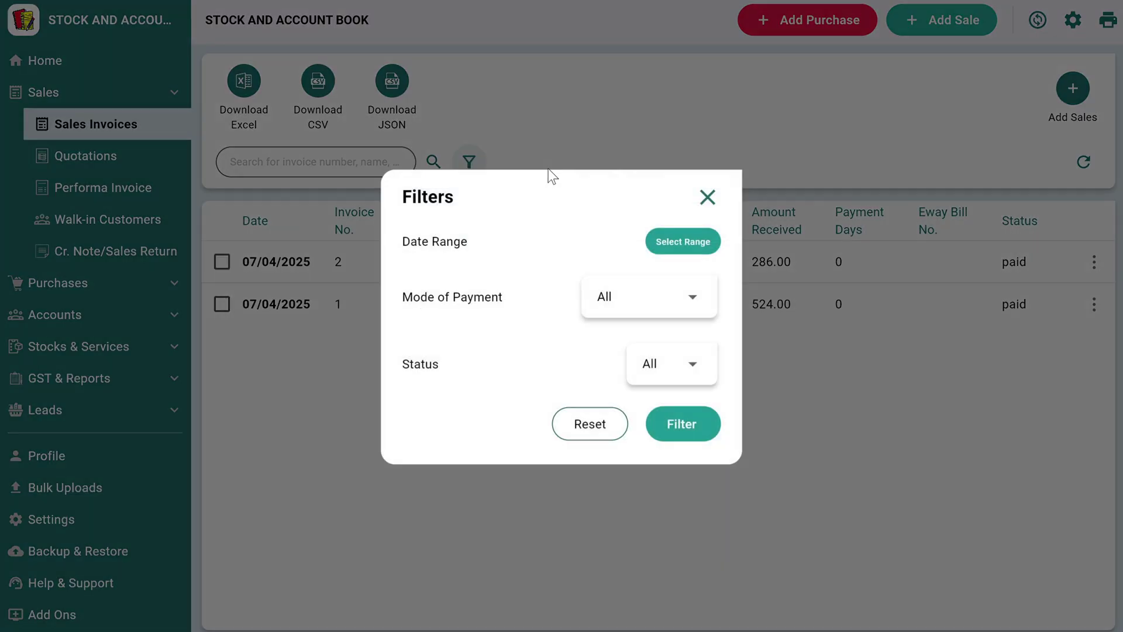
left_click(706, 197)
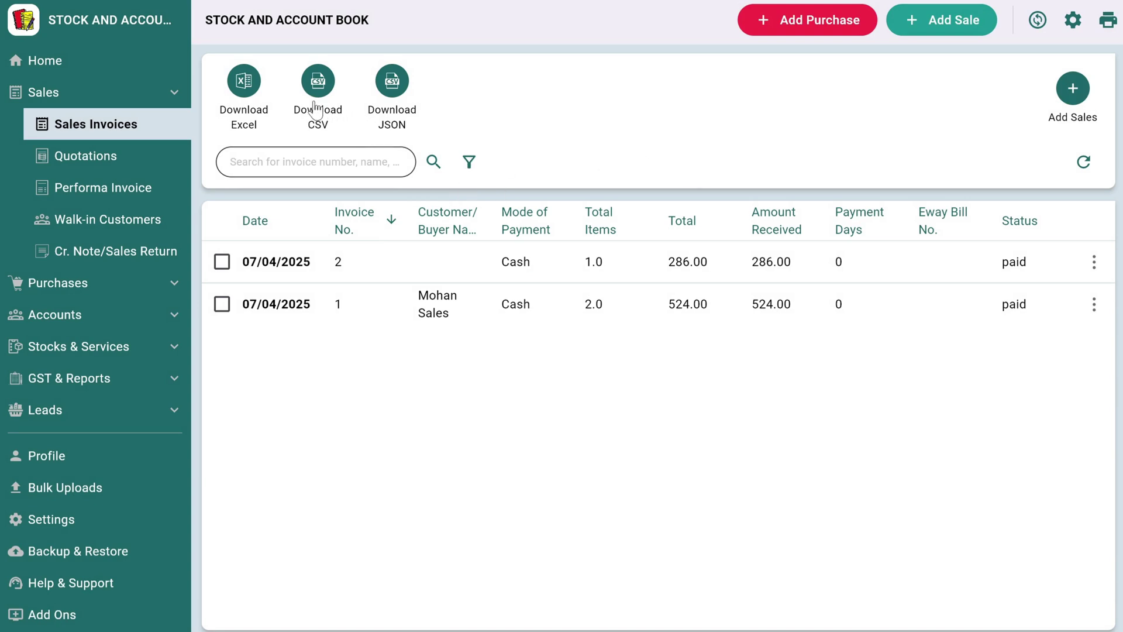
Look through the sales sections for quotations, performa invoices, walk-in customers and sales returns
left_click(117, 168)
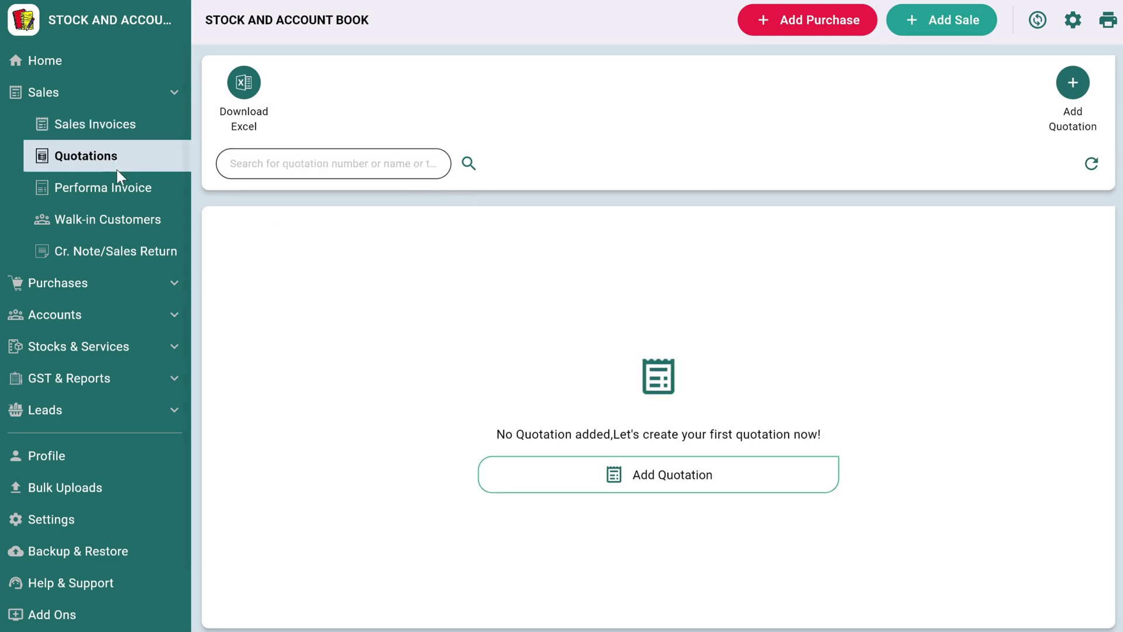
left_click(115, 192)
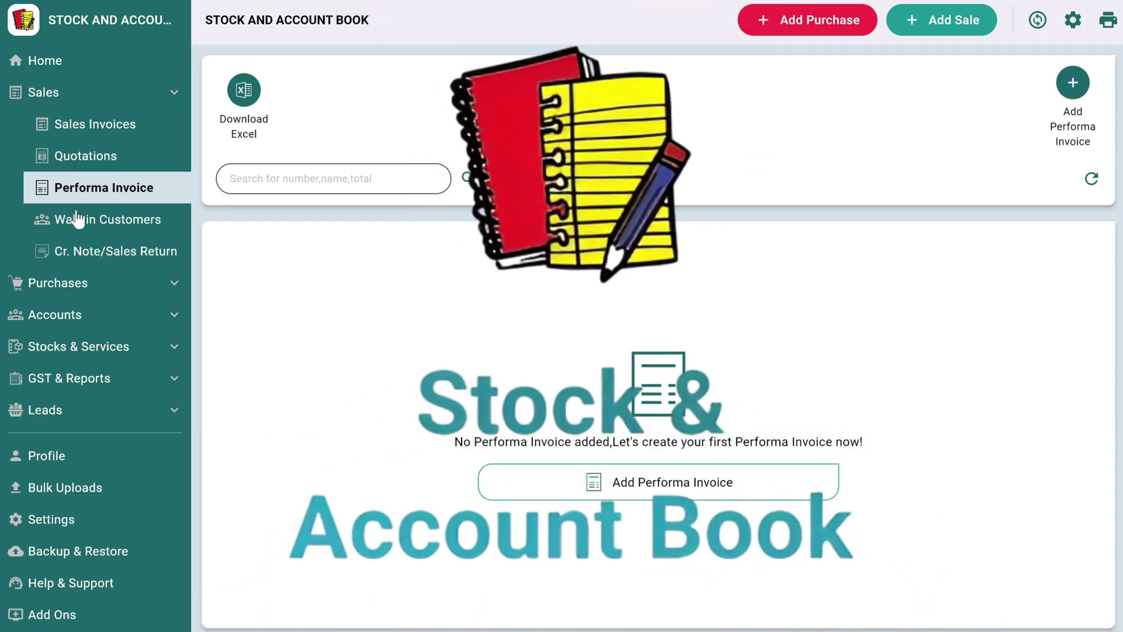
left_click(77, 219)
left_click(93, 252)
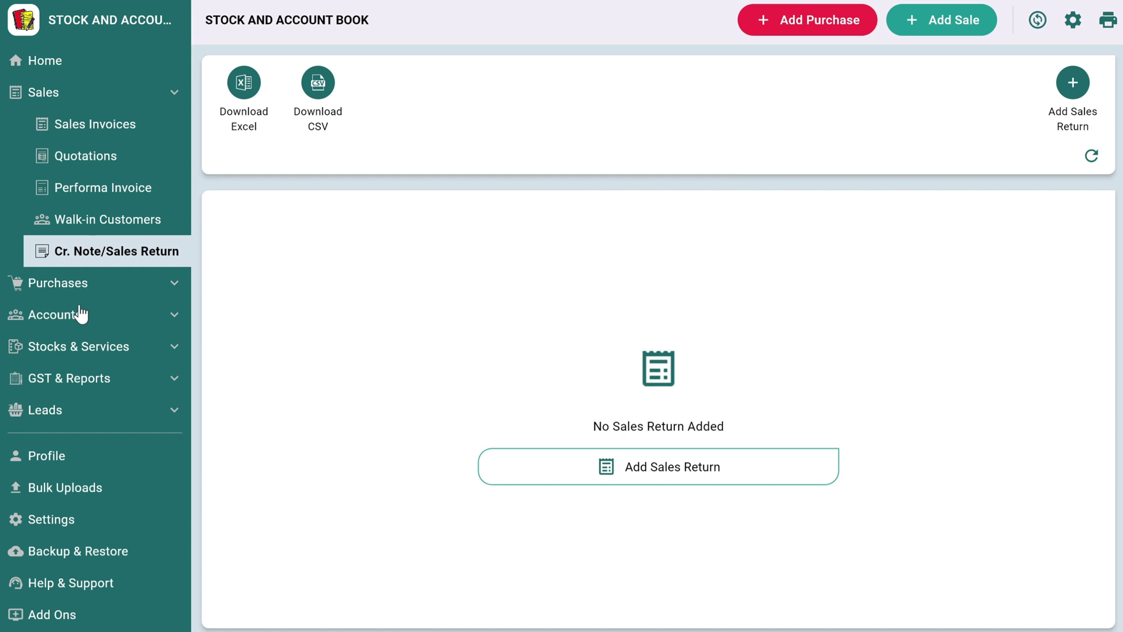
Look through the purchases list, all accounts and today's stock movement, then return to the home dashboard
left_click(79, 287)
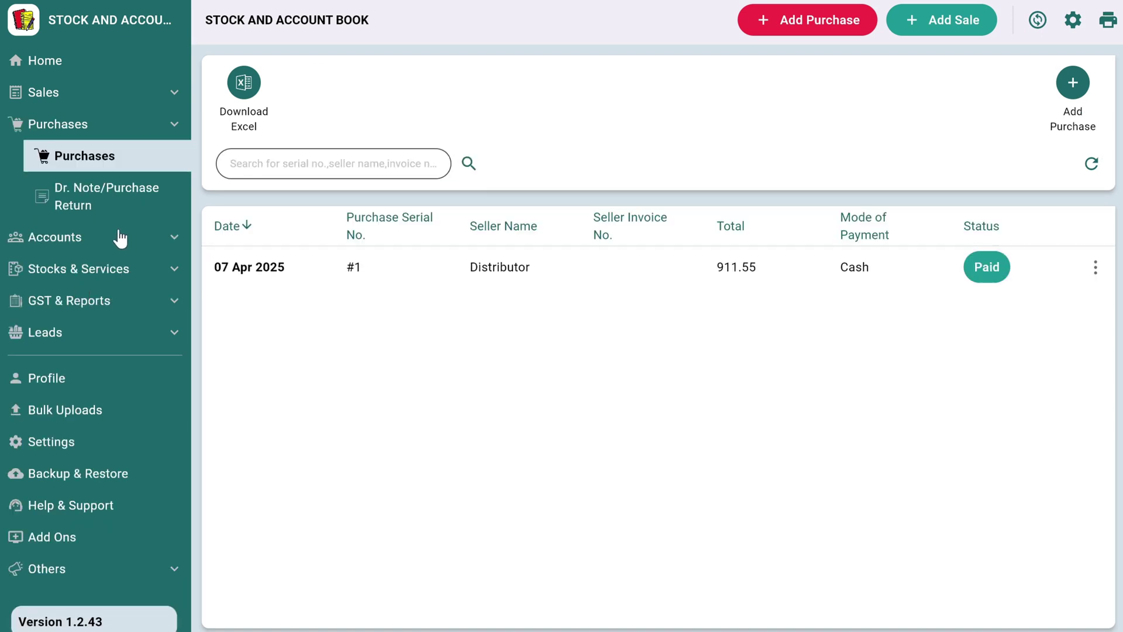
left_click(120, 238)
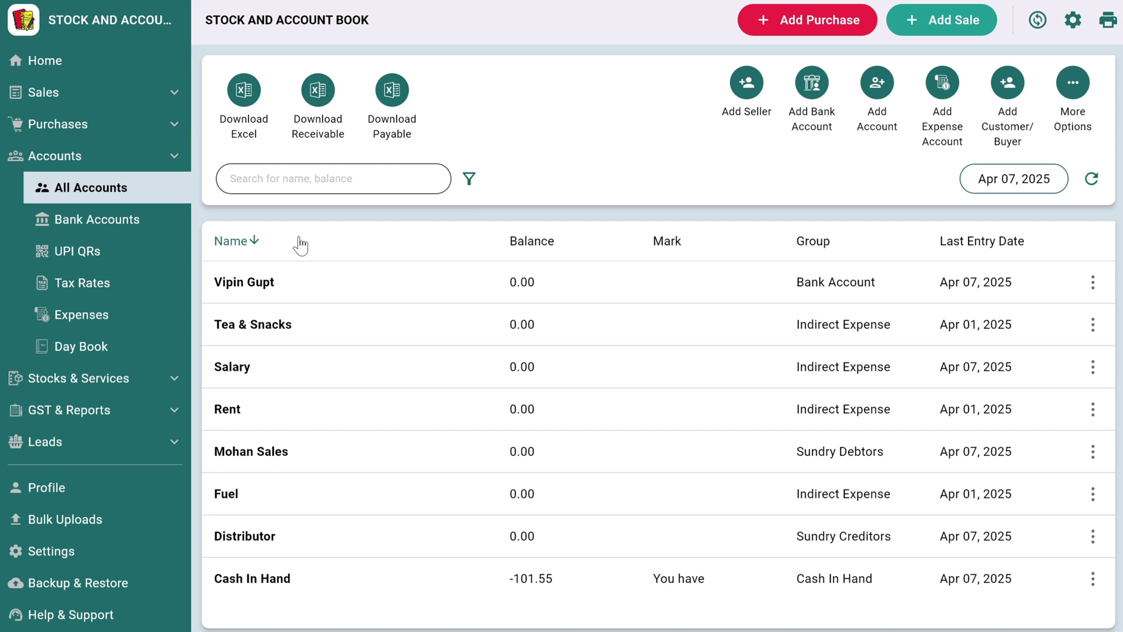
left_click(97, 386)
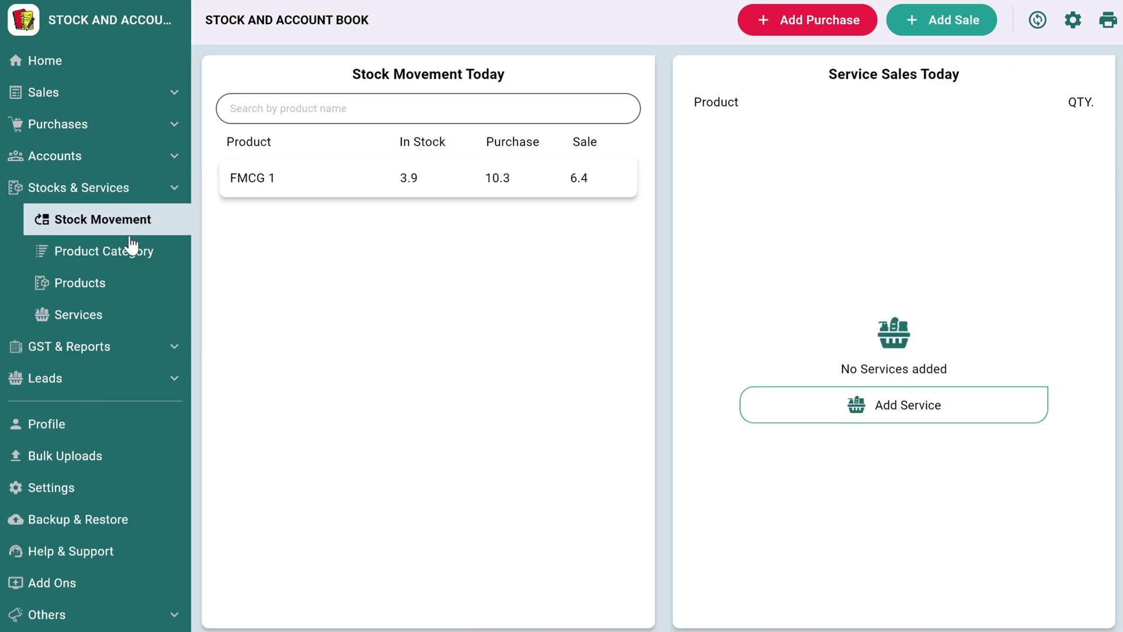
left_click(72, 66)
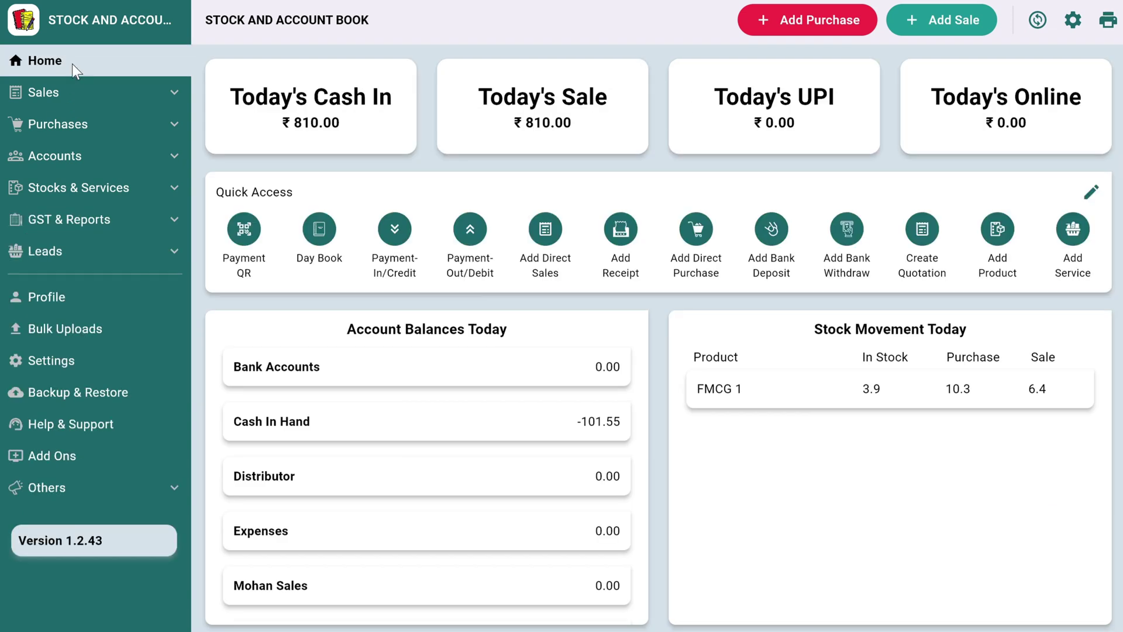